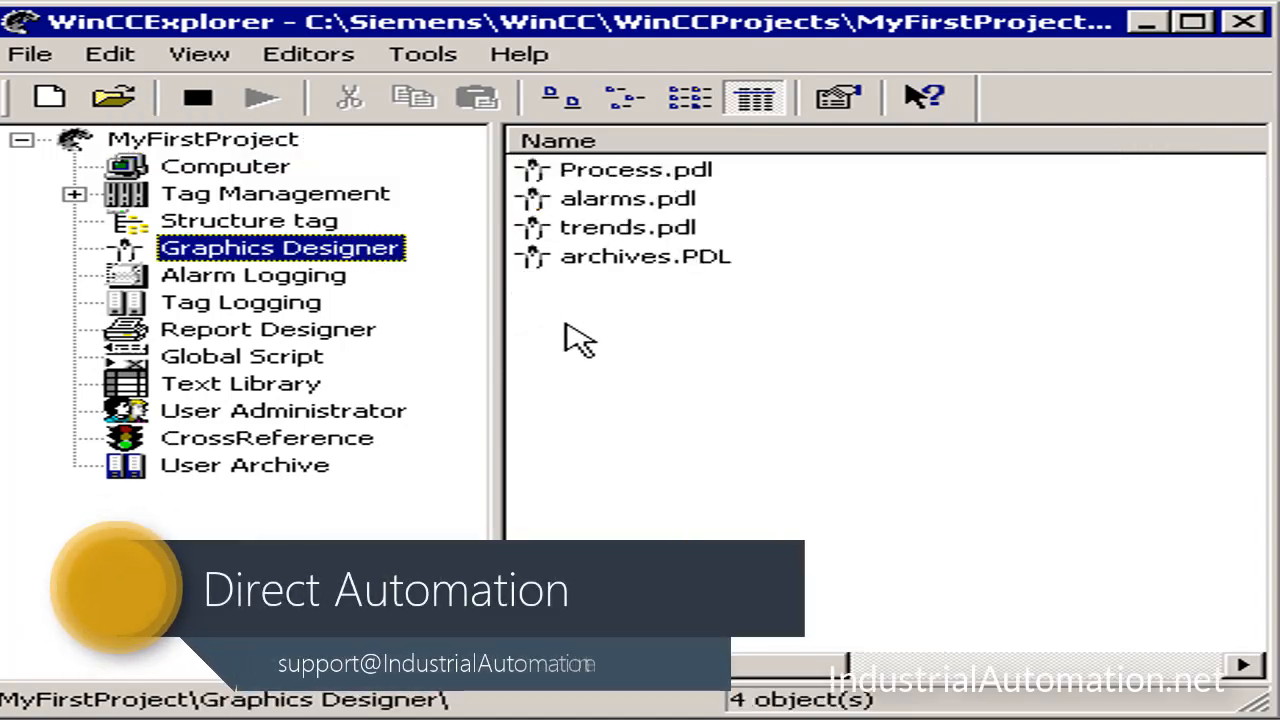
Open the trends.pdl picture for editing
left_click(697, 232)
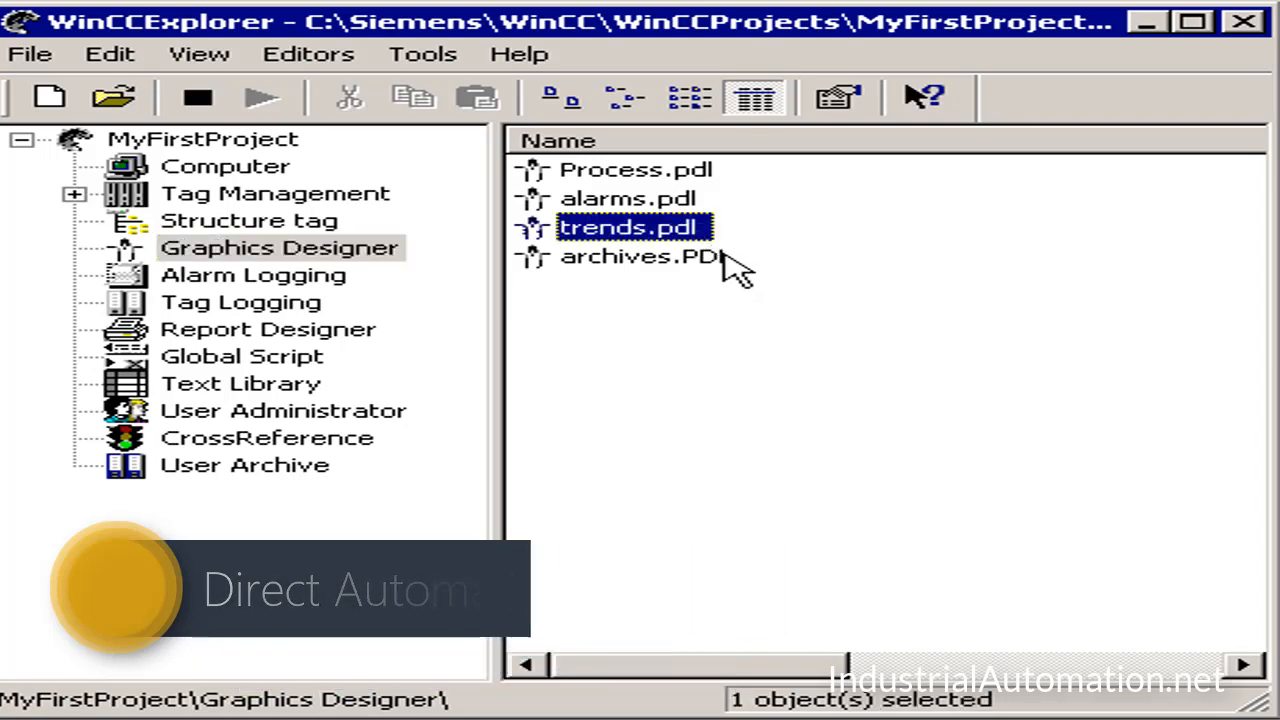
right_click(590, 248)
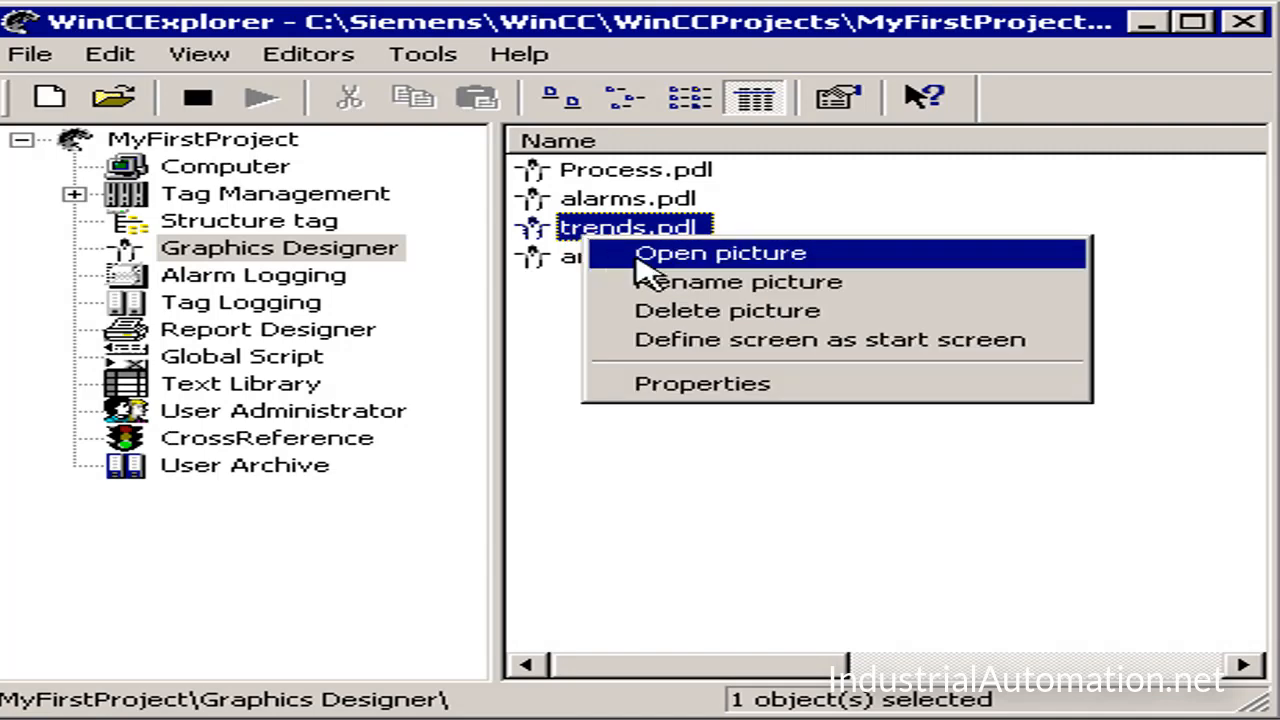
left_click(636, 258)
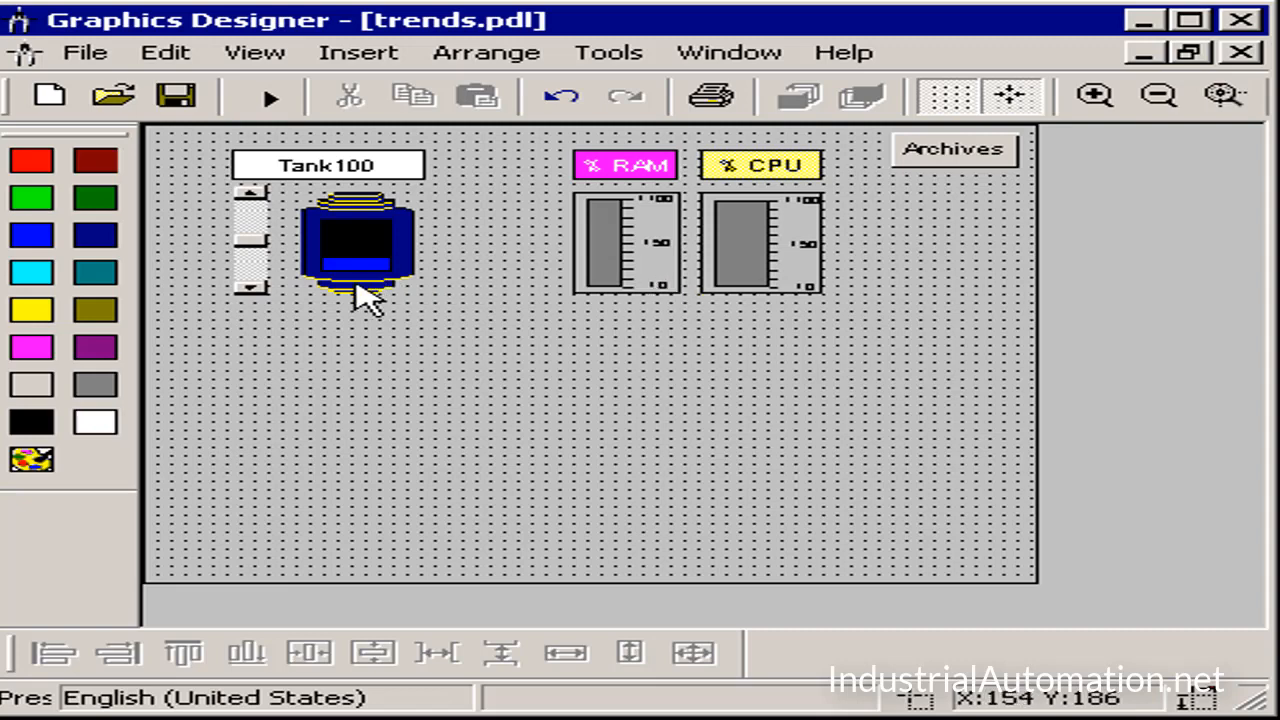
left_click(356, 285)
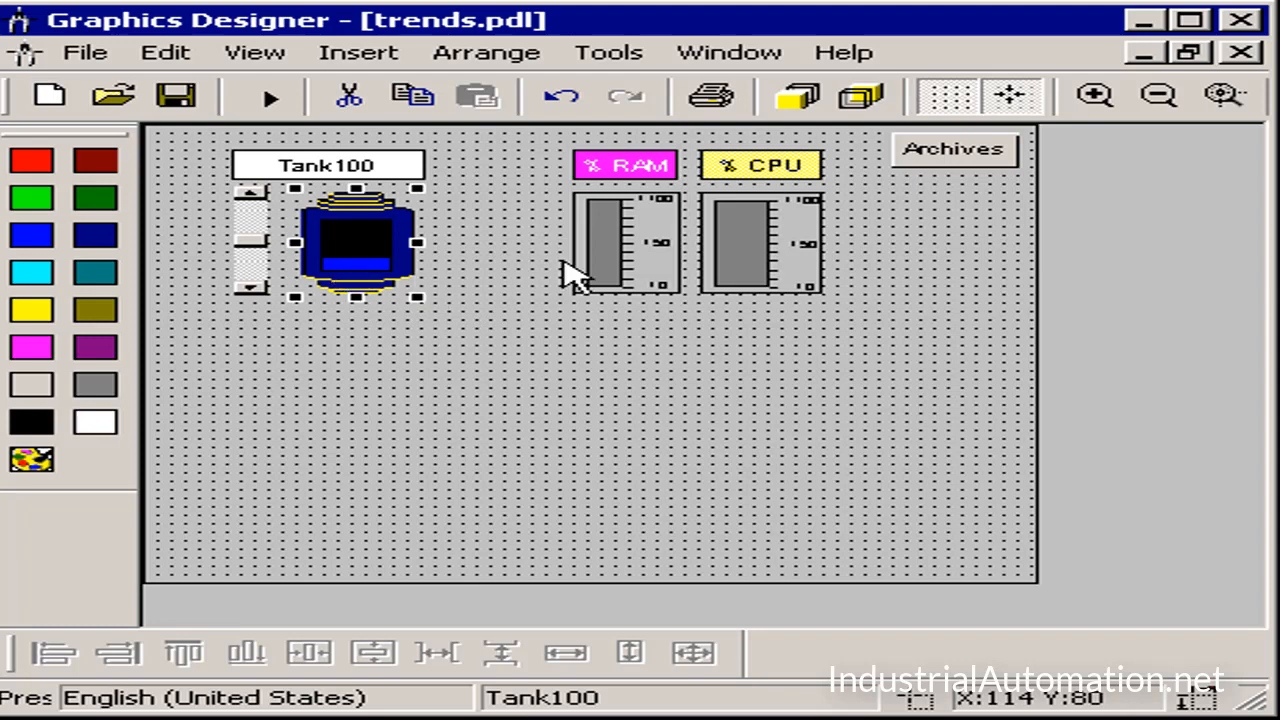
left_click(652, 288)
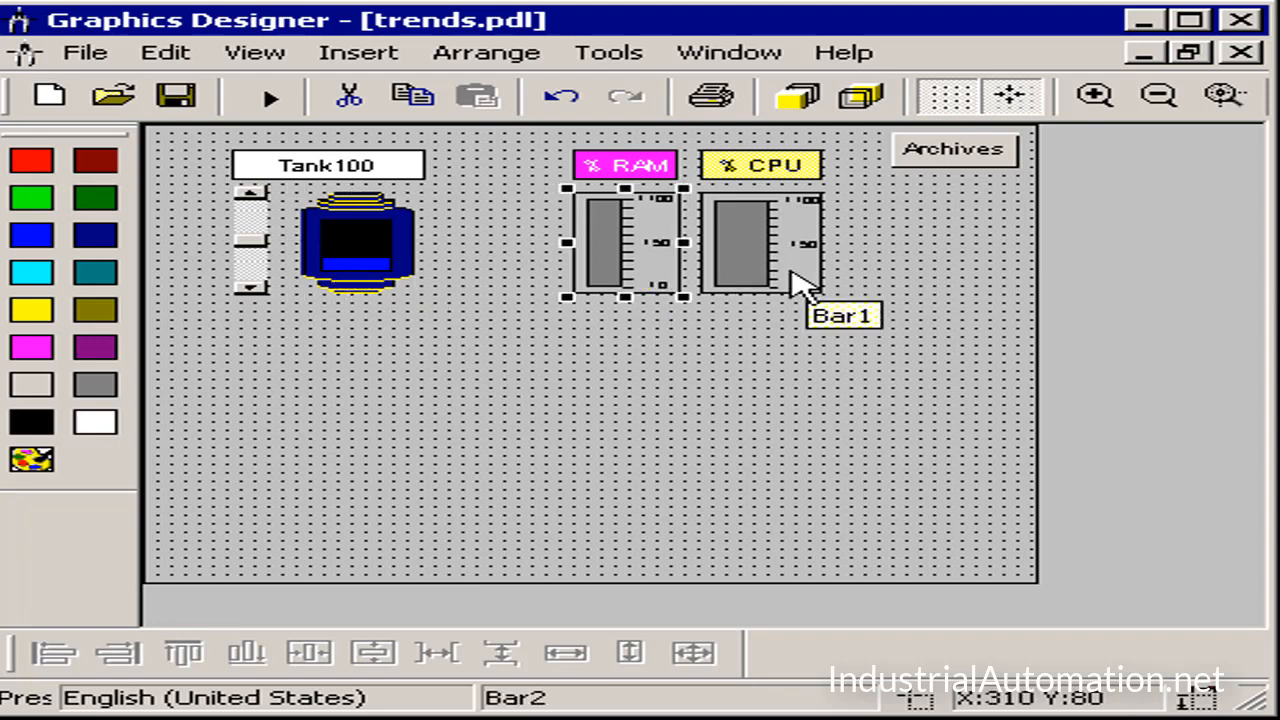
left_click(790, 275)
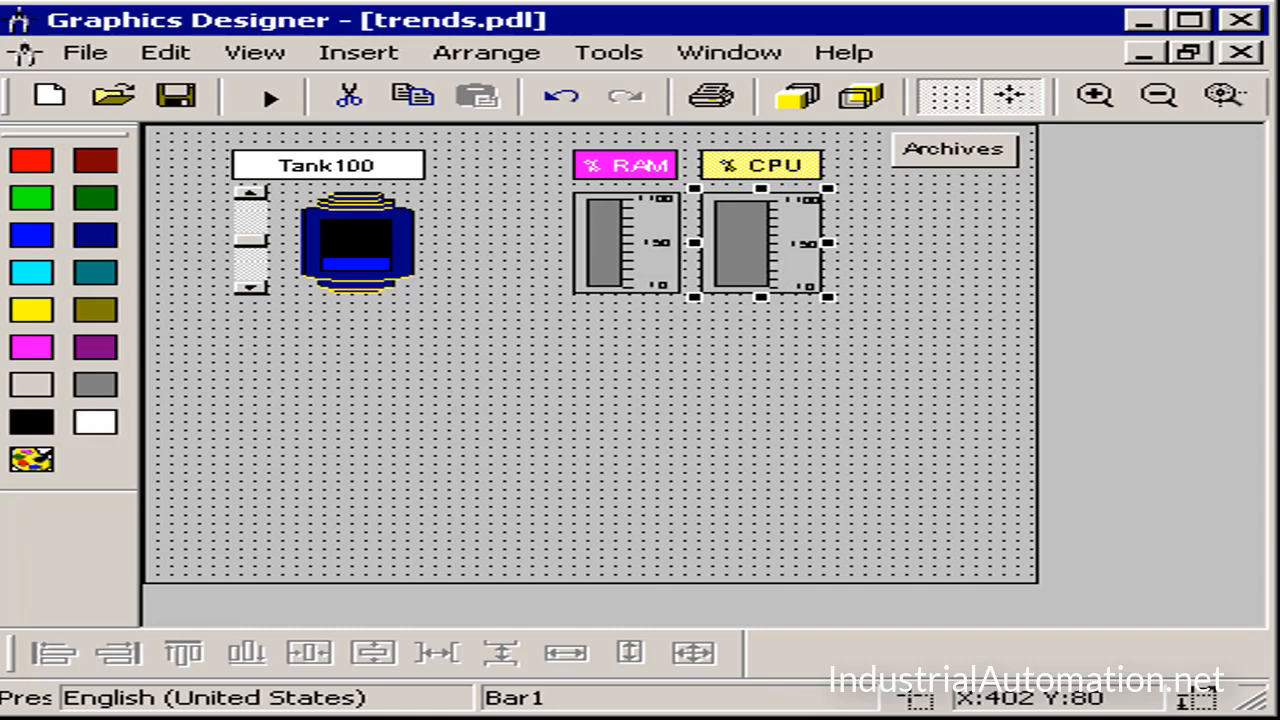
Insert a WinCC Online Trend Control across the empty area below the tank and the two bars
left_click_drag(1265, 200, 930, 57)
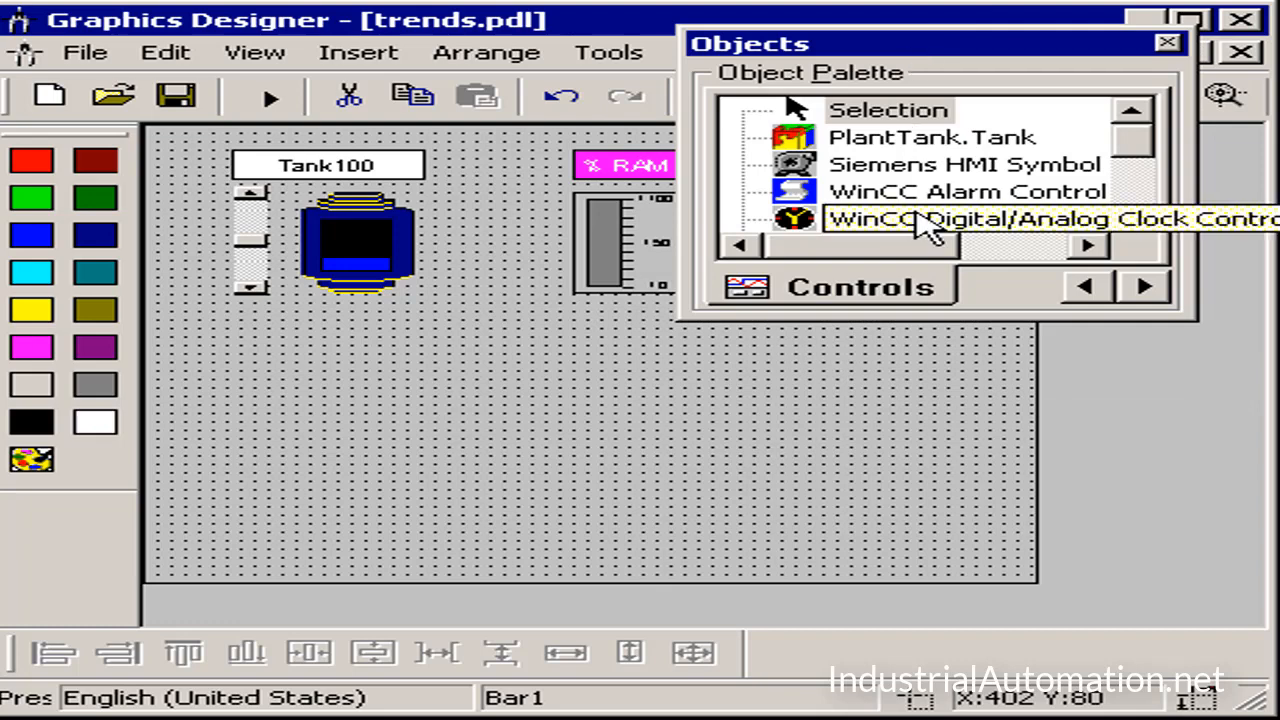
left_click(1135, 219)
left_click(1135, 219)
left_click(1135, 219)
left_click(1135, 219)
left_click(1135, 219)
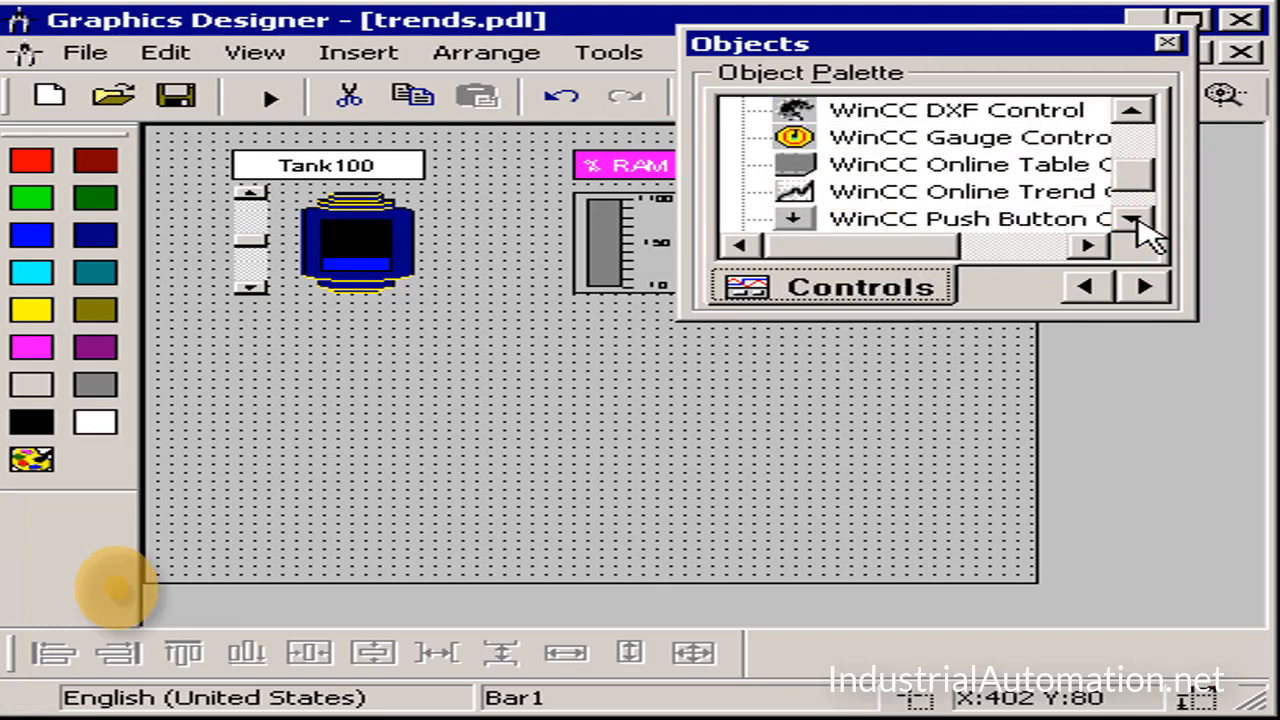
left_click(1045, 207)
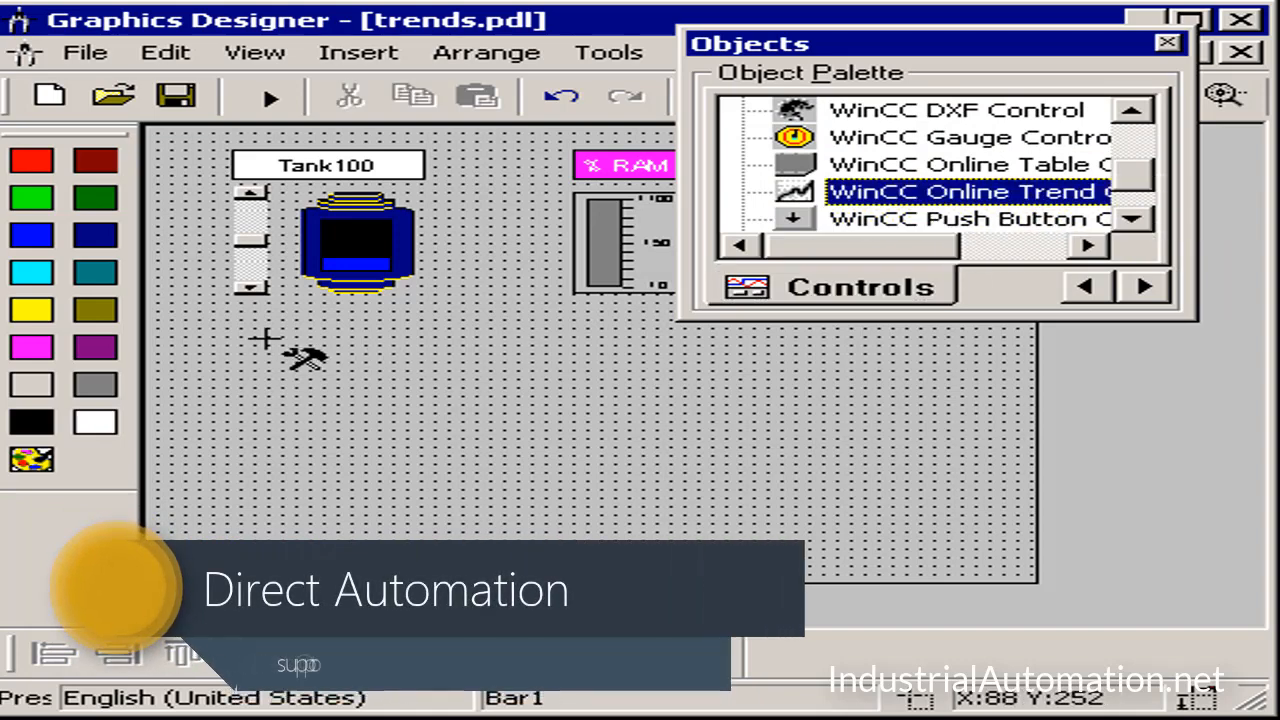
left_click_drag(158, 300, 1034, 583)
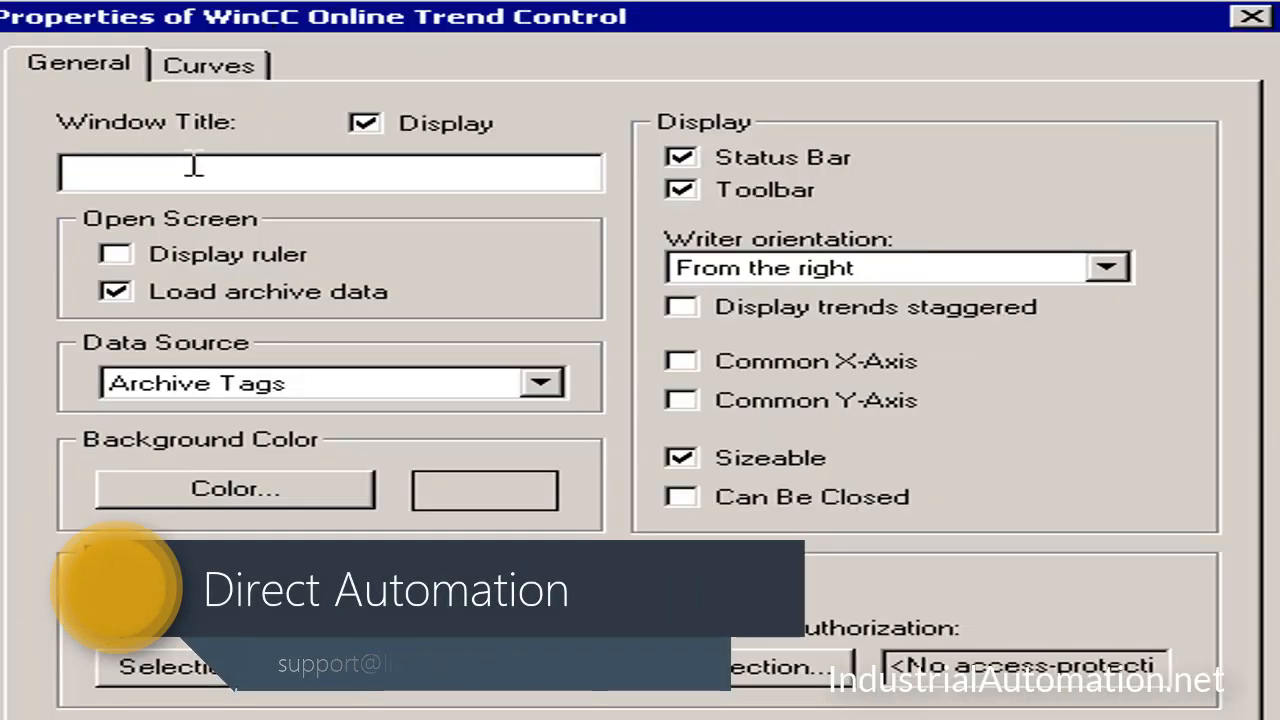
Set the trend control's window title to My Trends and its data source to Online Variablen
left_click(194, 174)
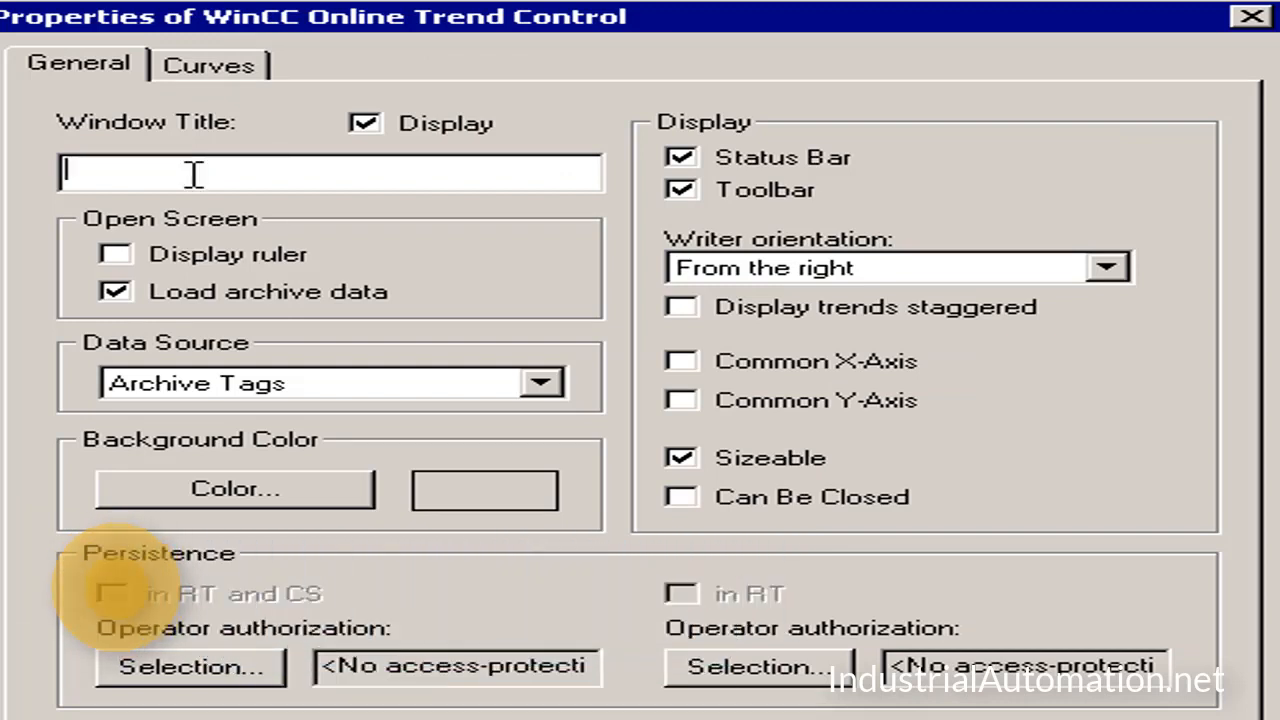
type("My Trend")
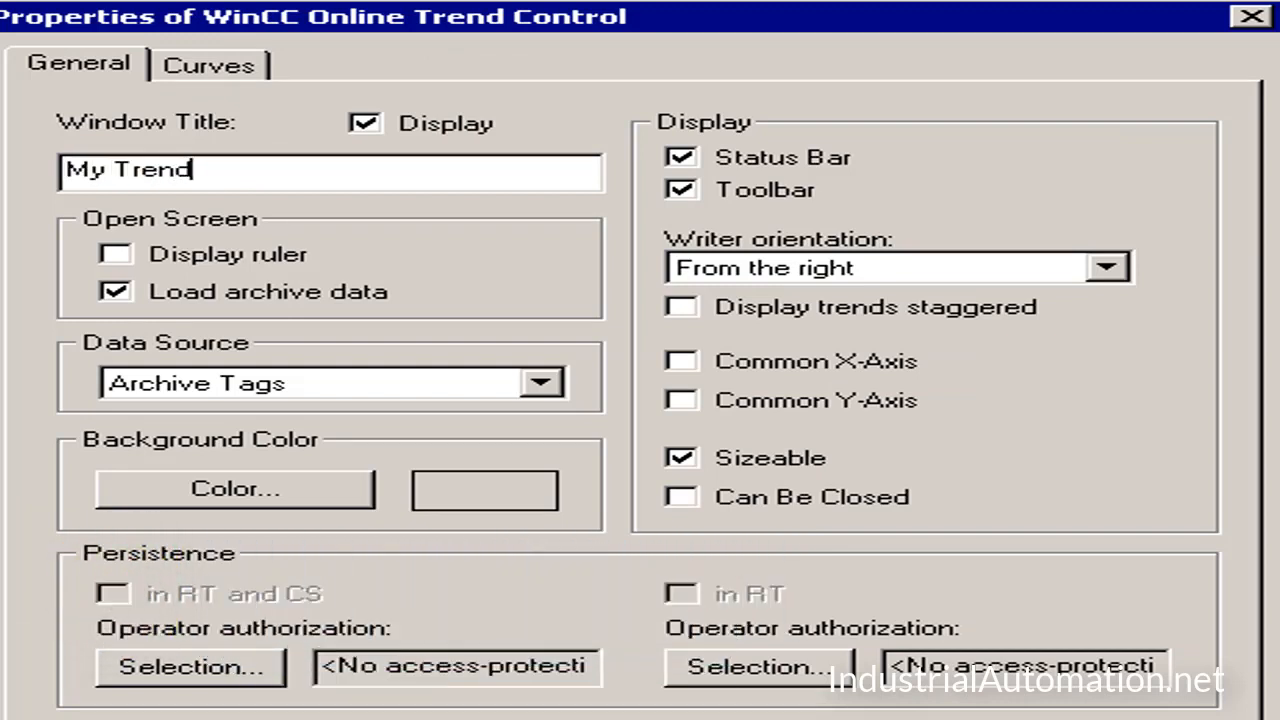
type("s")
left_click(541, 384)
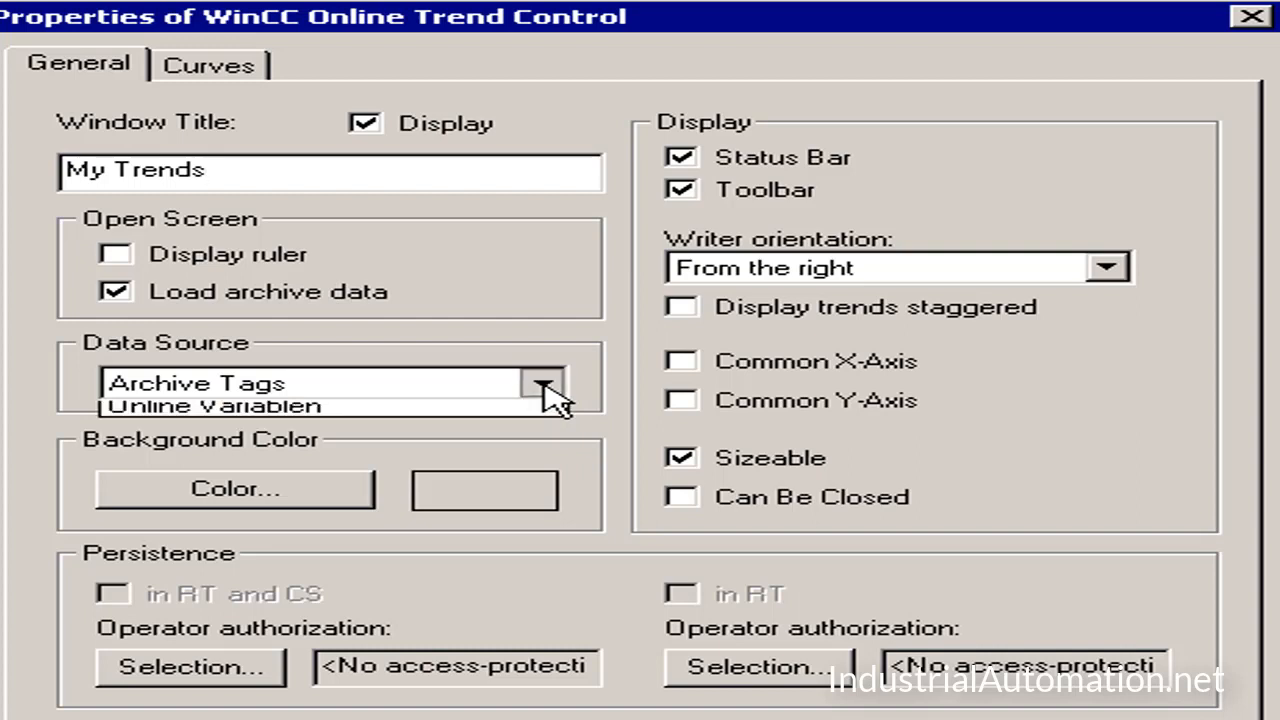
left_click(279, 452)
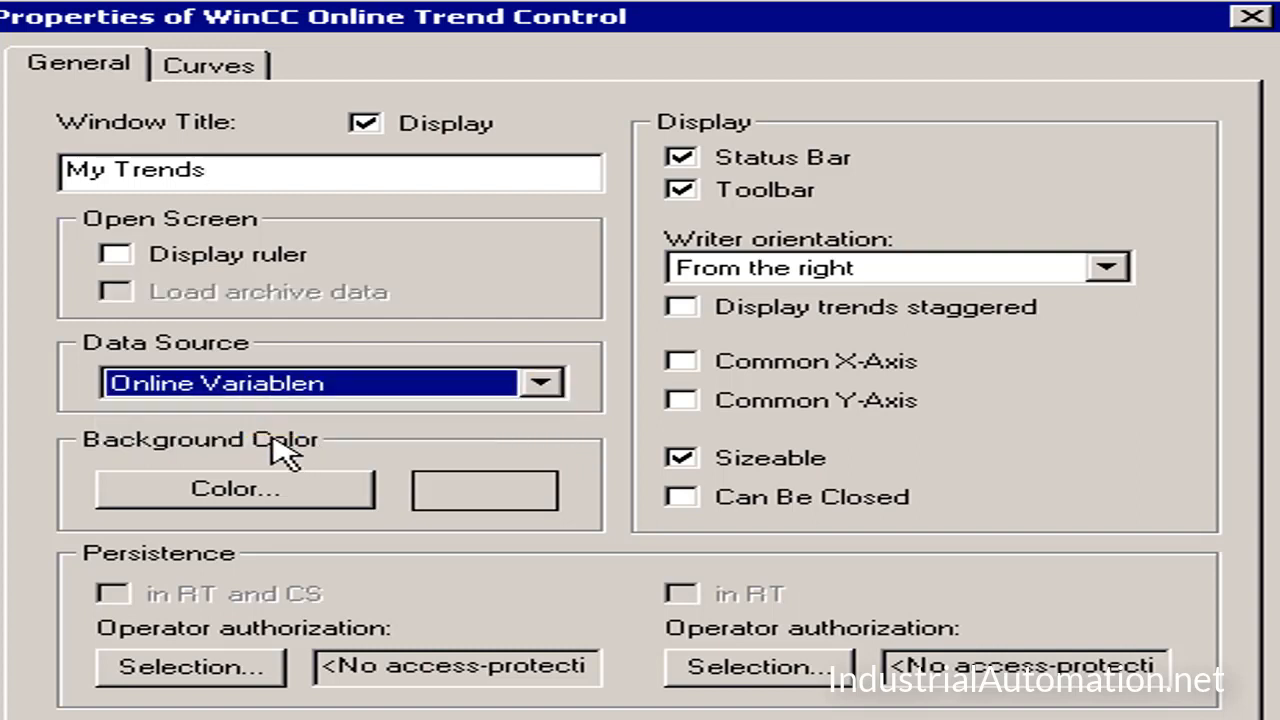
Set the trend control's background color to black
left_click(178, 500)
left_click(392, 402)
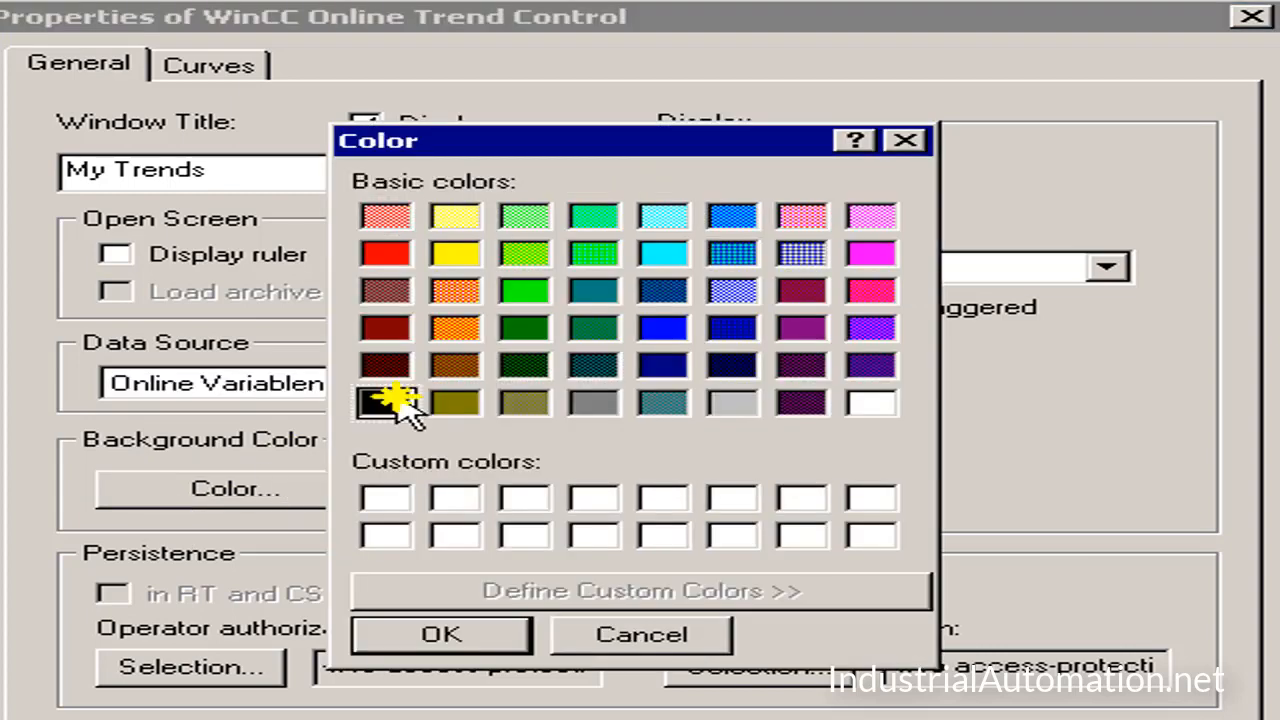
left_click(434, 630)
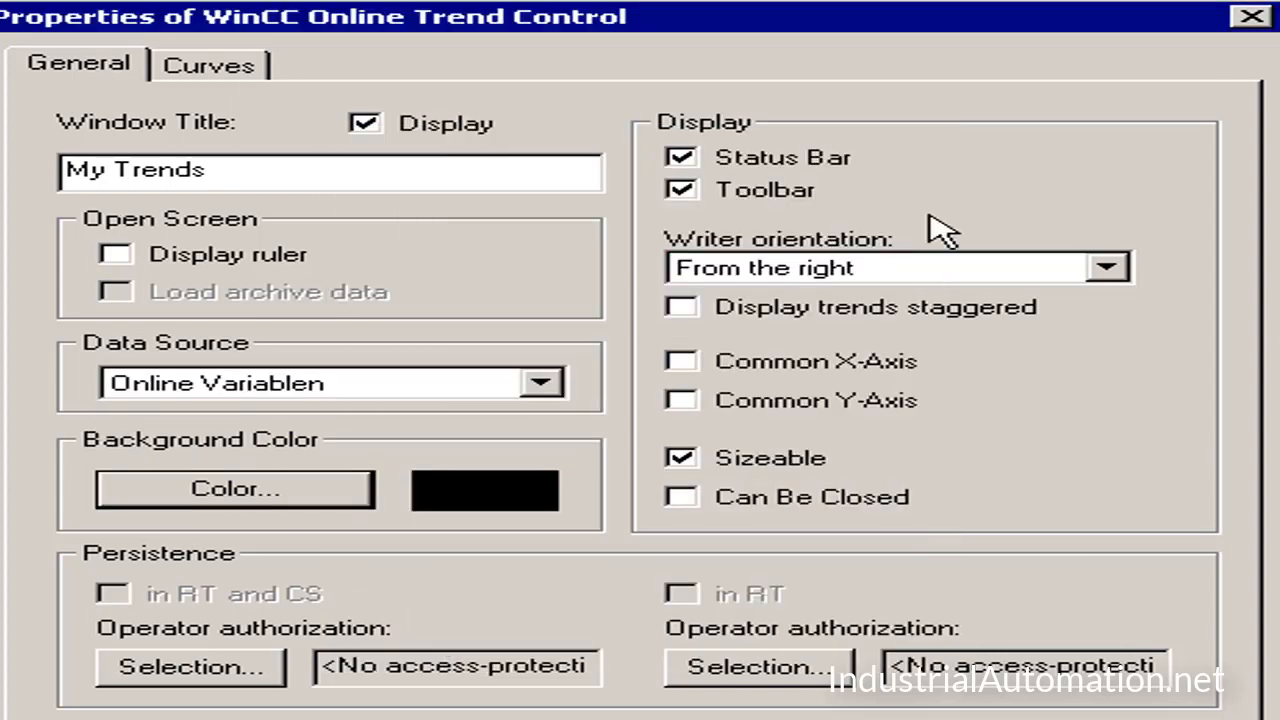
Set the writer orientation to From the right and enable the common X-axis and common Y-axis
left_click(1105, 270)
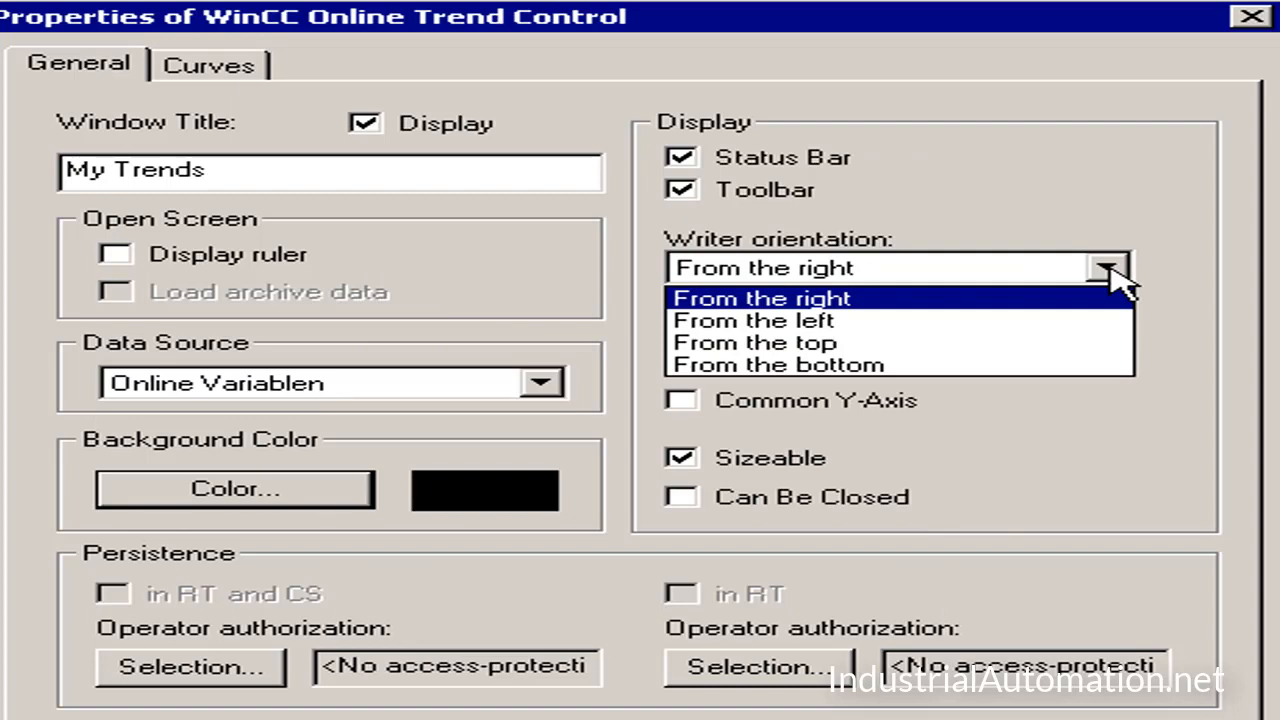
left_click(1066, 299)
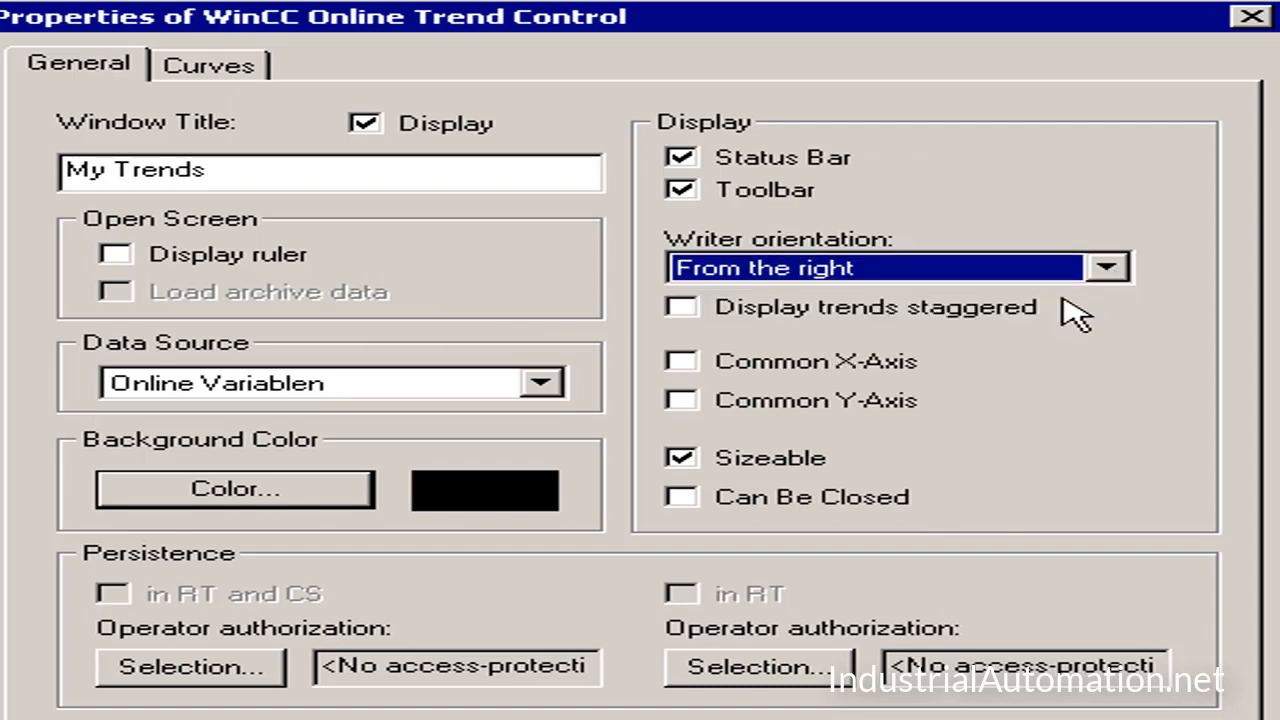
left_click(677, 363)
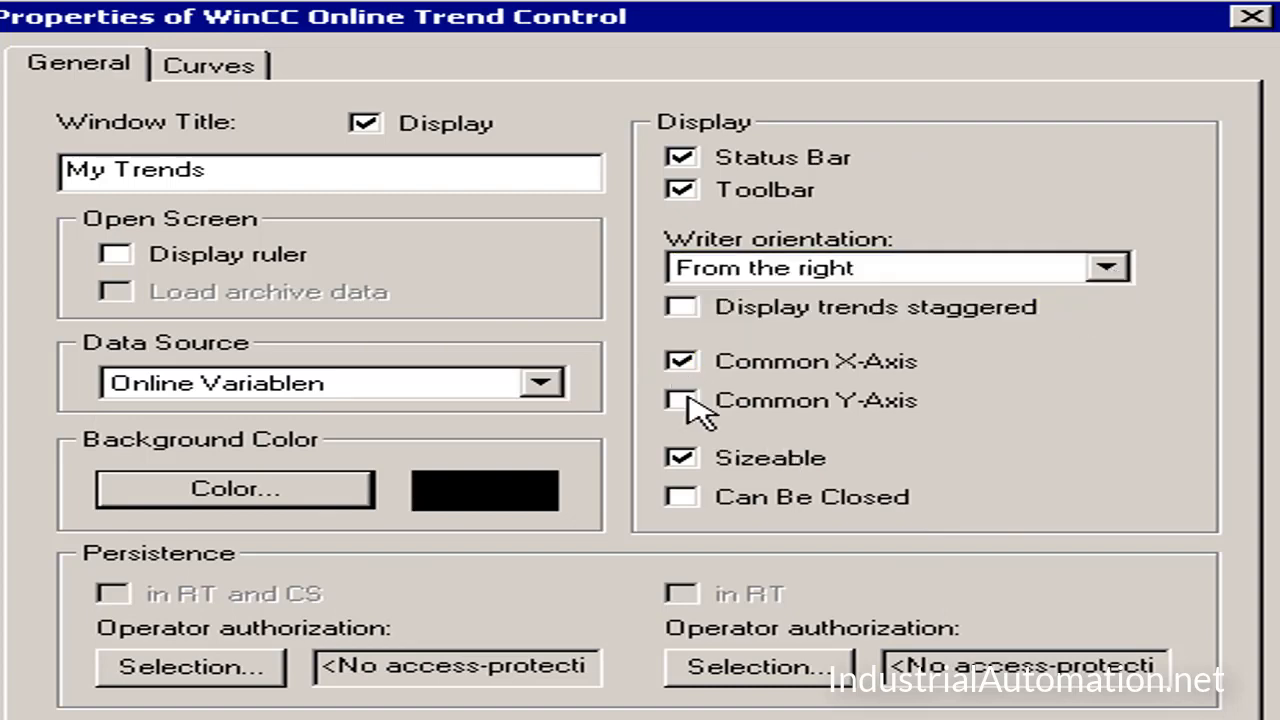
left_click(684, 398)
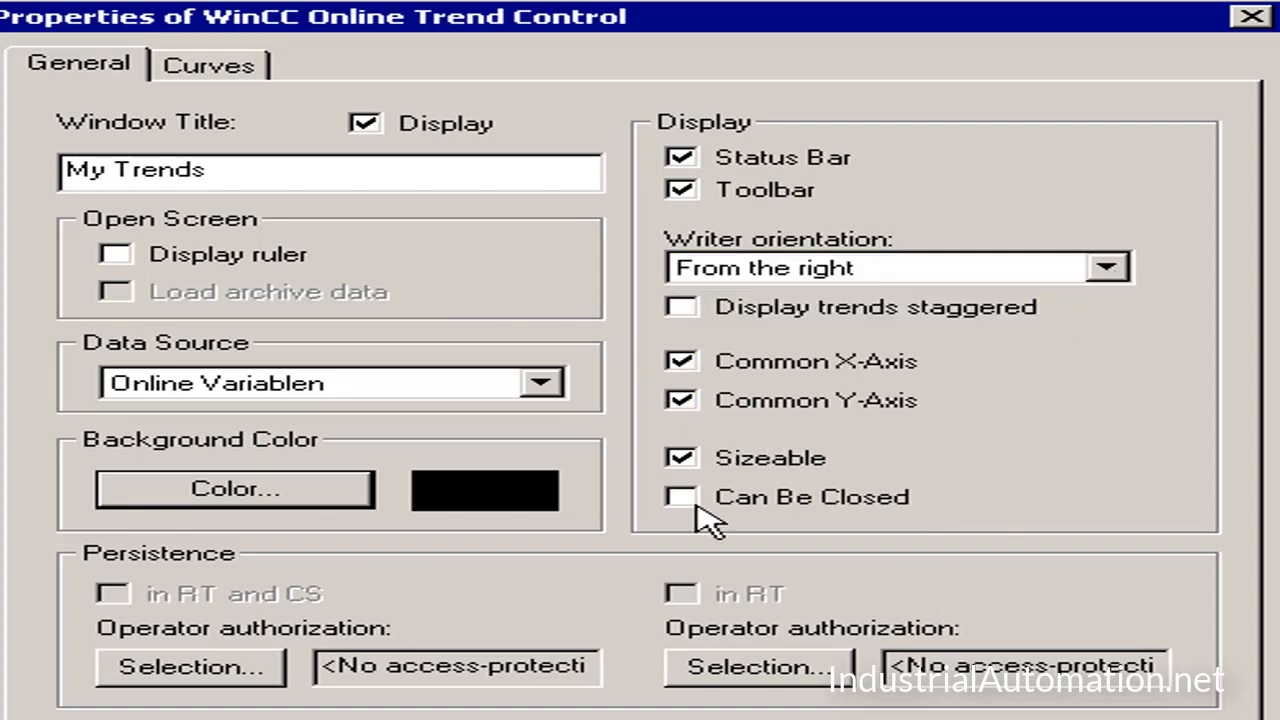
Add two more curves to the trend control, for three trends in all
left_click(210, 66)
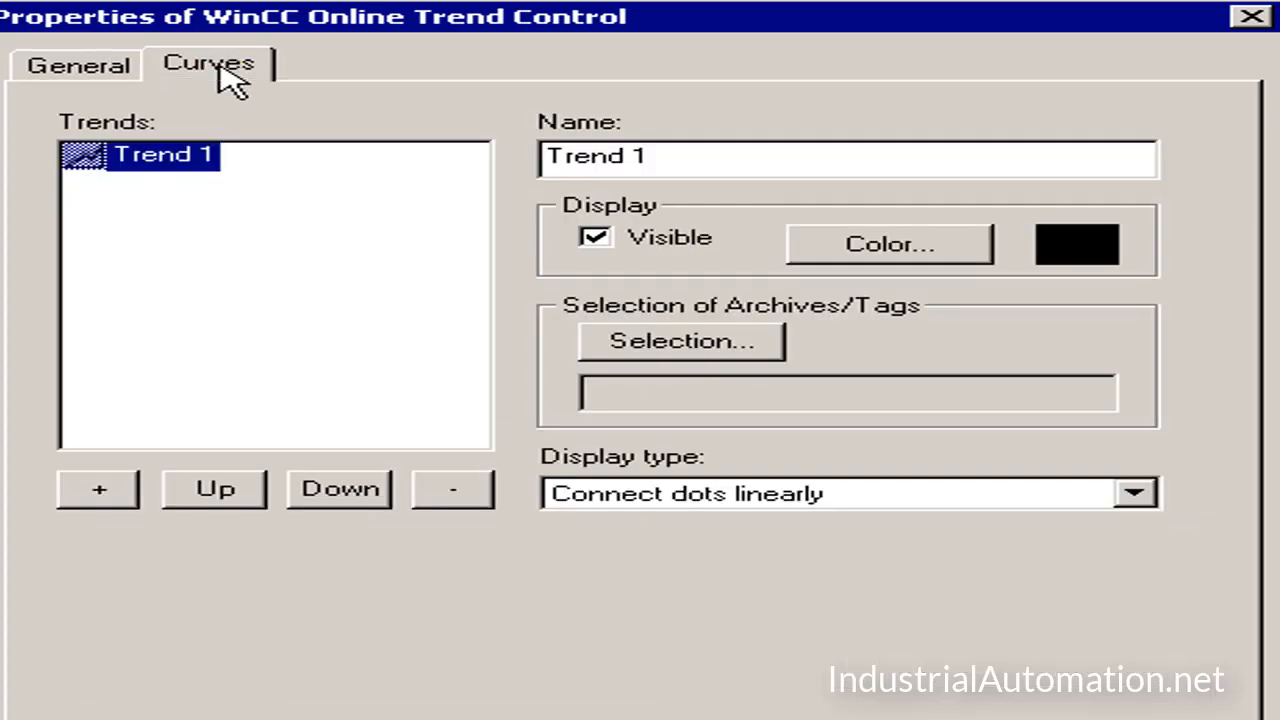
left_click(99, 492)
left_click(99, 492)
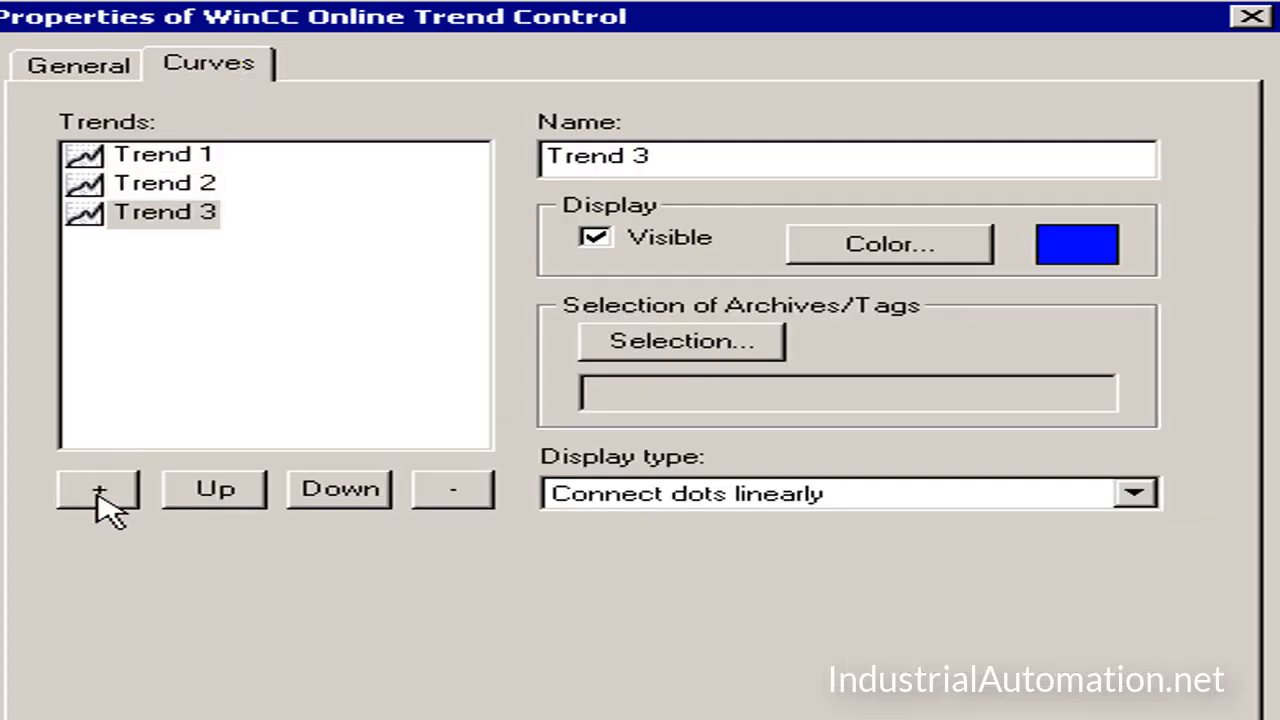
Rename Trend 1 as Tank 100 Level and set its curve color to blue
left_click(165, 158)
left_click(228, 156)
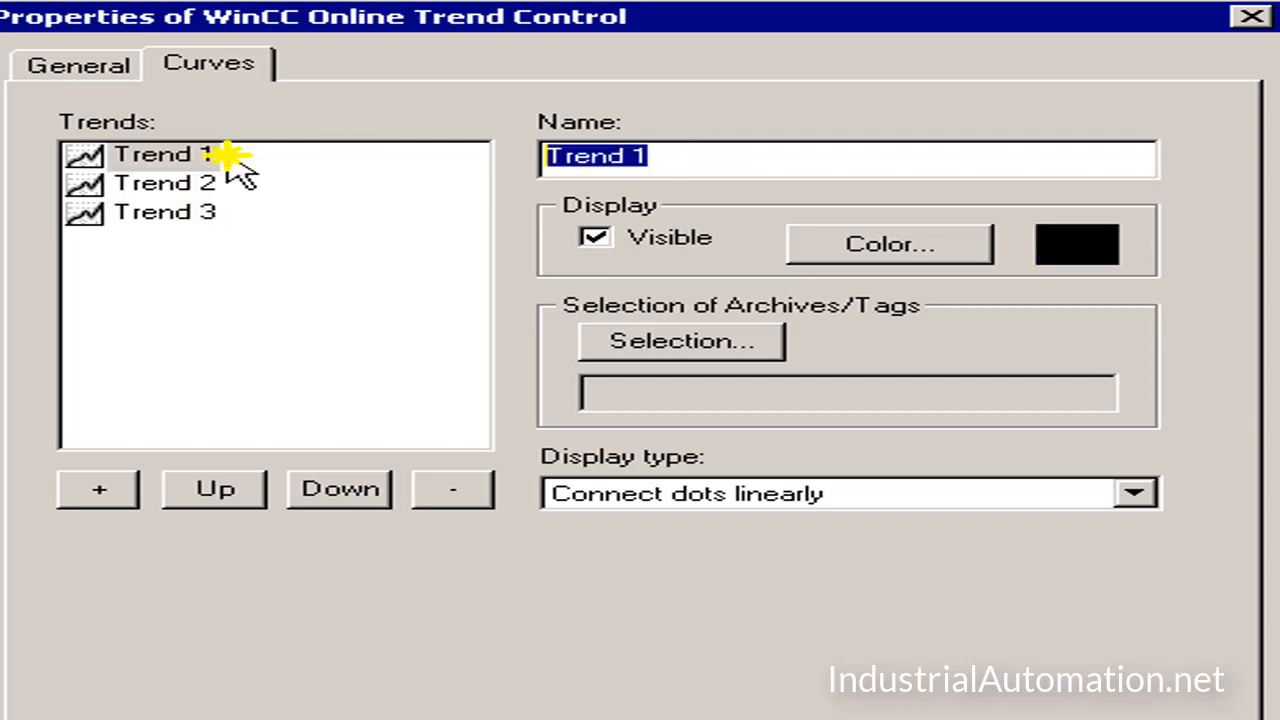
type("Ta")
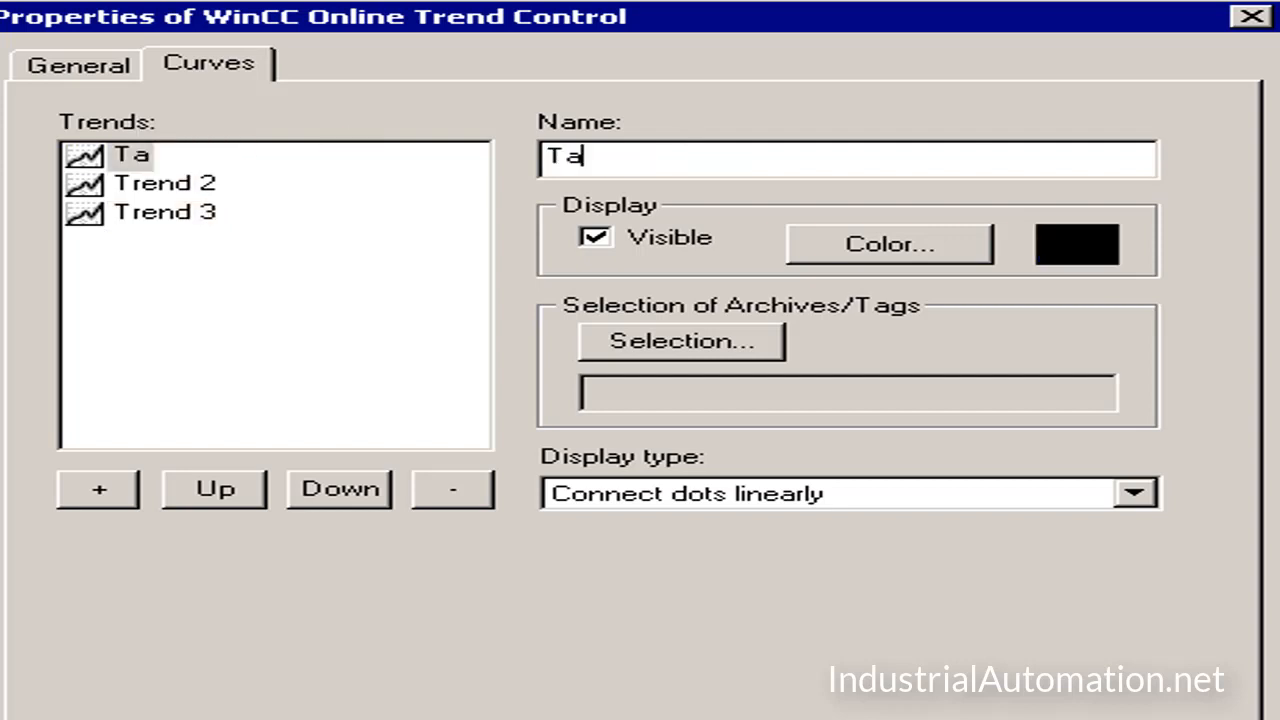
type("nk 100 L")
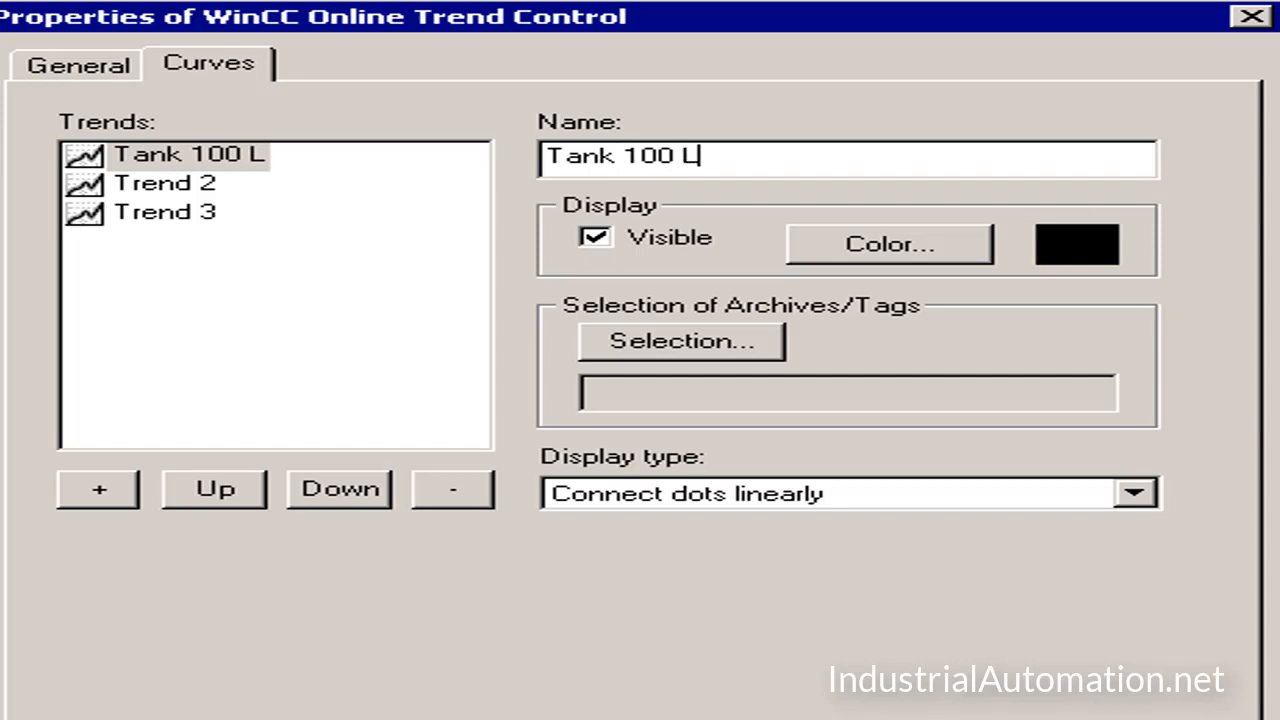
type("evel")
left_click(864, 250)
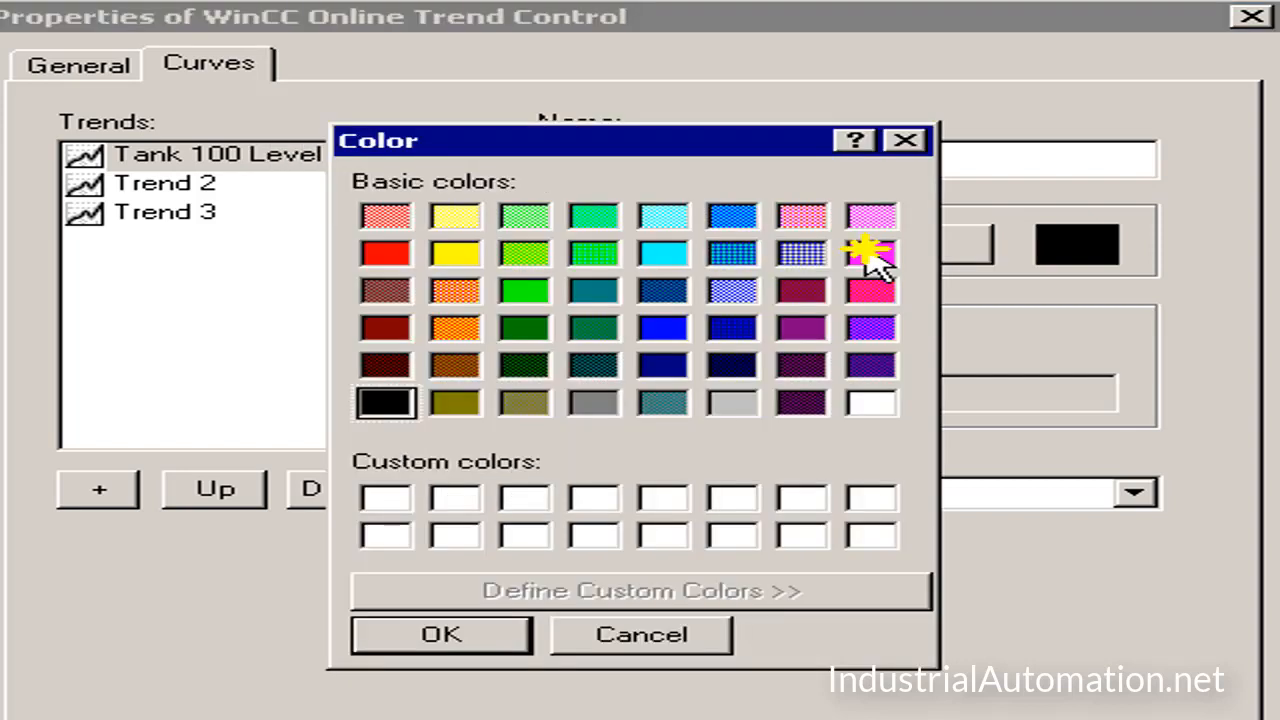
left_click(662, 330)
left_click(482, 630)
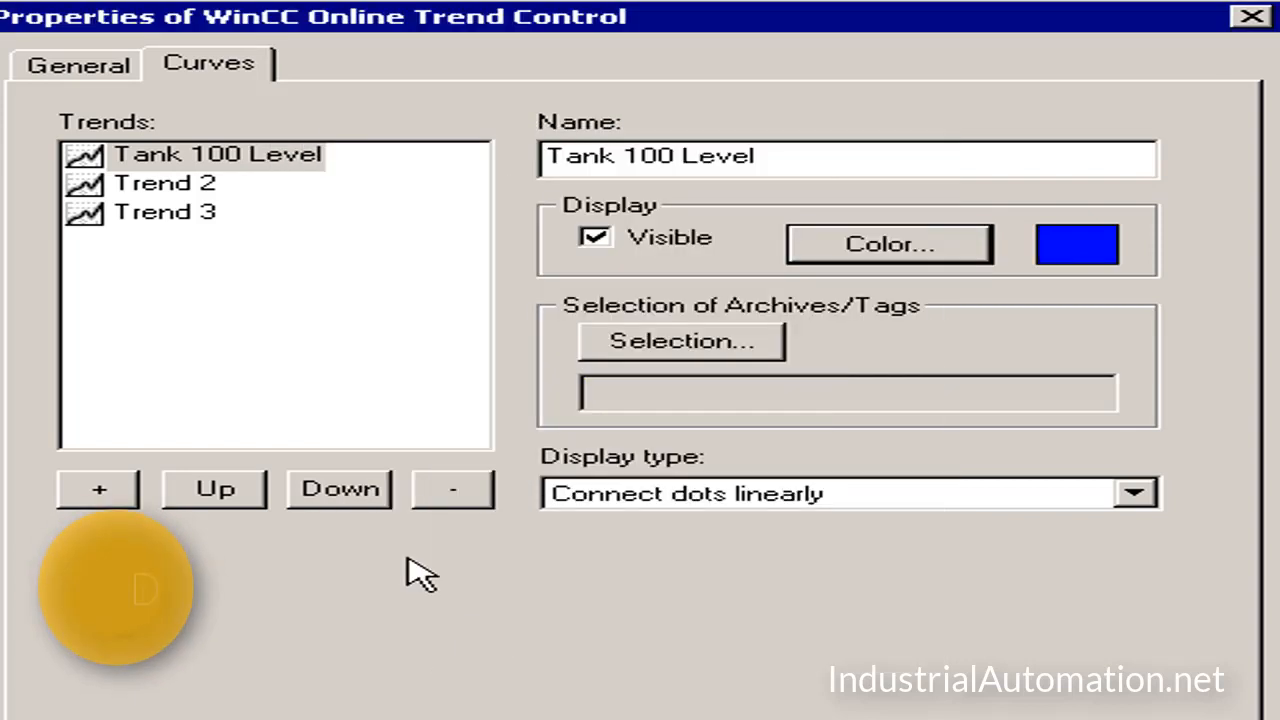
Assign the internal tag Tank100 from the Tanks group to the Tank 100 Level trend
left_click(718, 346)
left_click(978, 368)
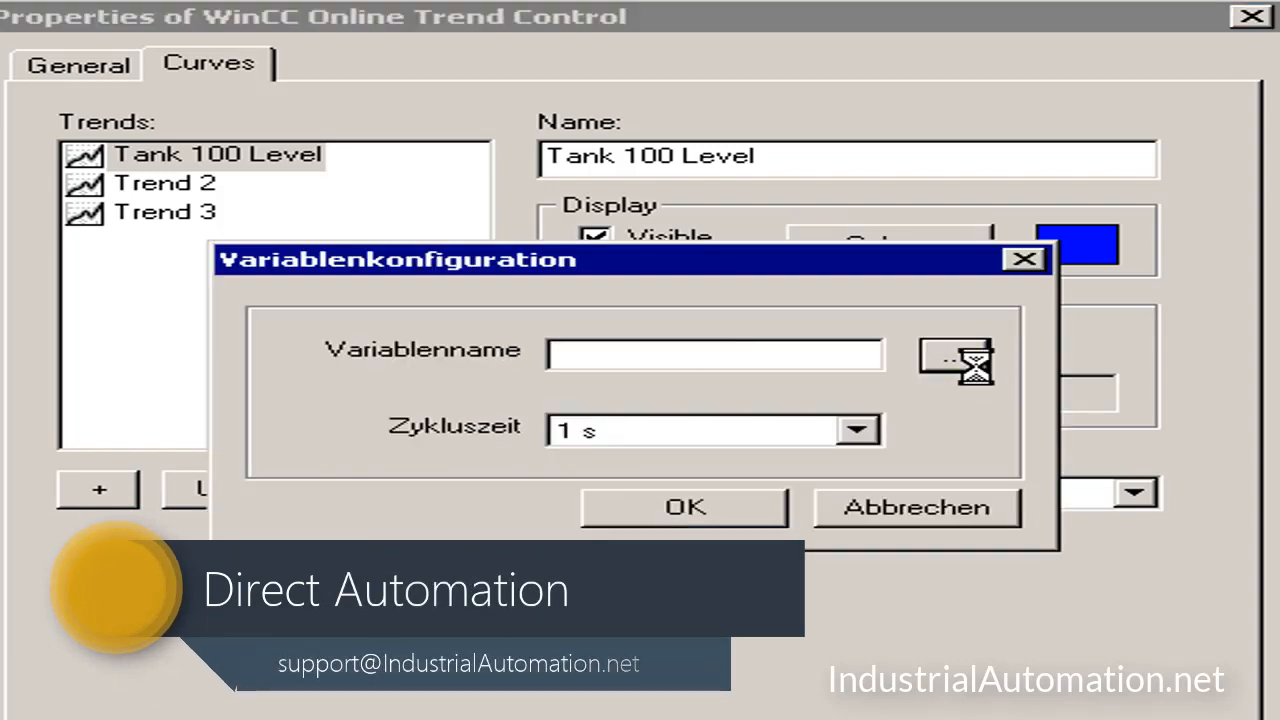
double_click(275, 370)
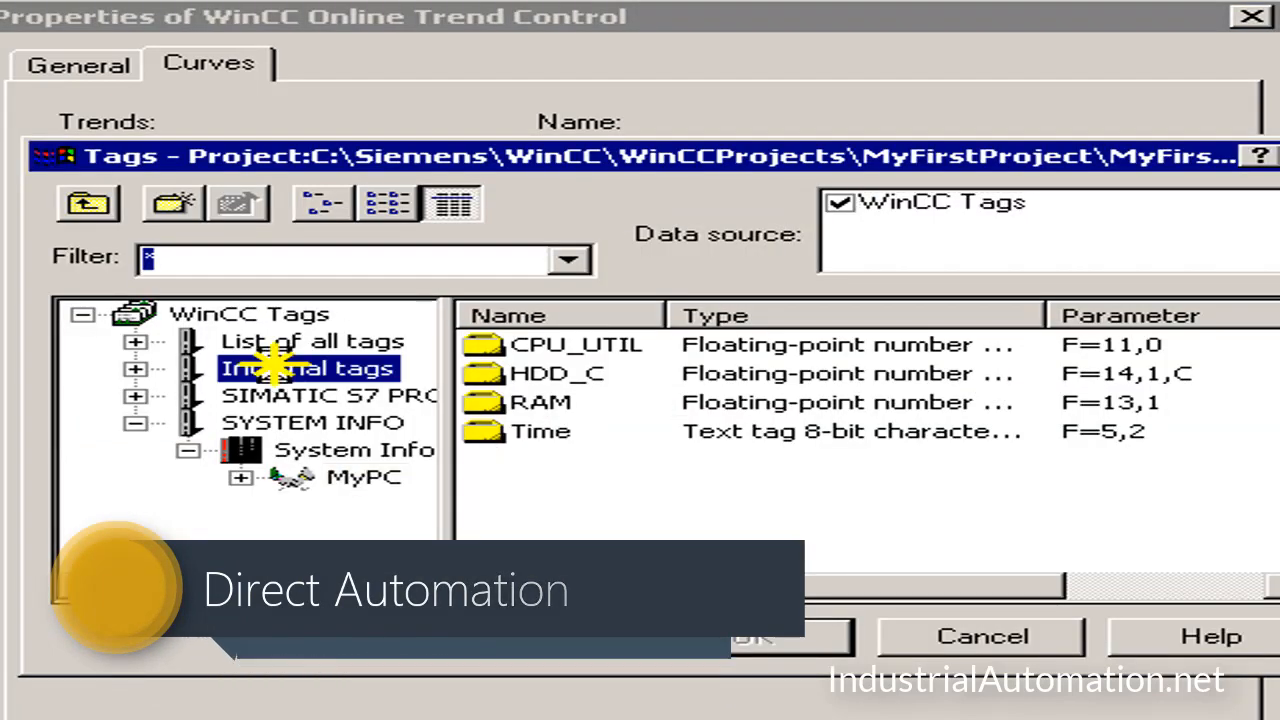
left_click(300, 449)
left_click(545, 403)
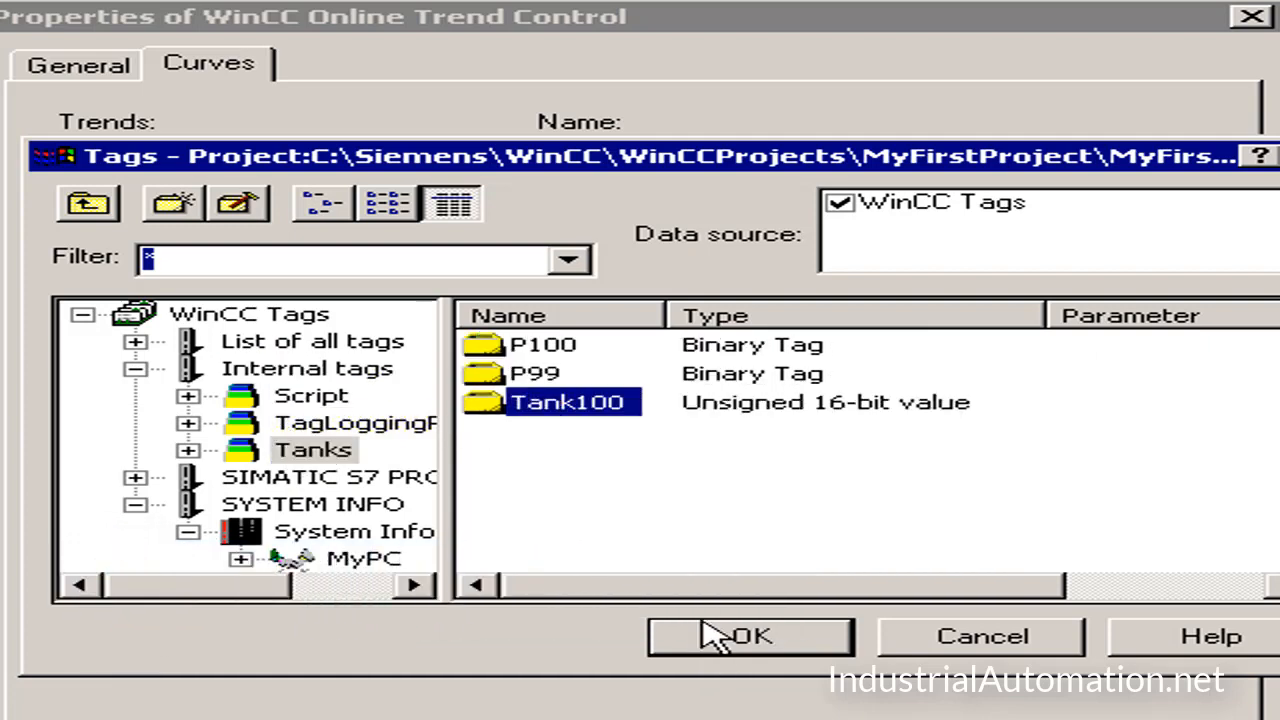
left_click(670, 636)
Set the Tank100 variable's cycle time to 250 ms and accept the variable configuration
left_click(857, 430)
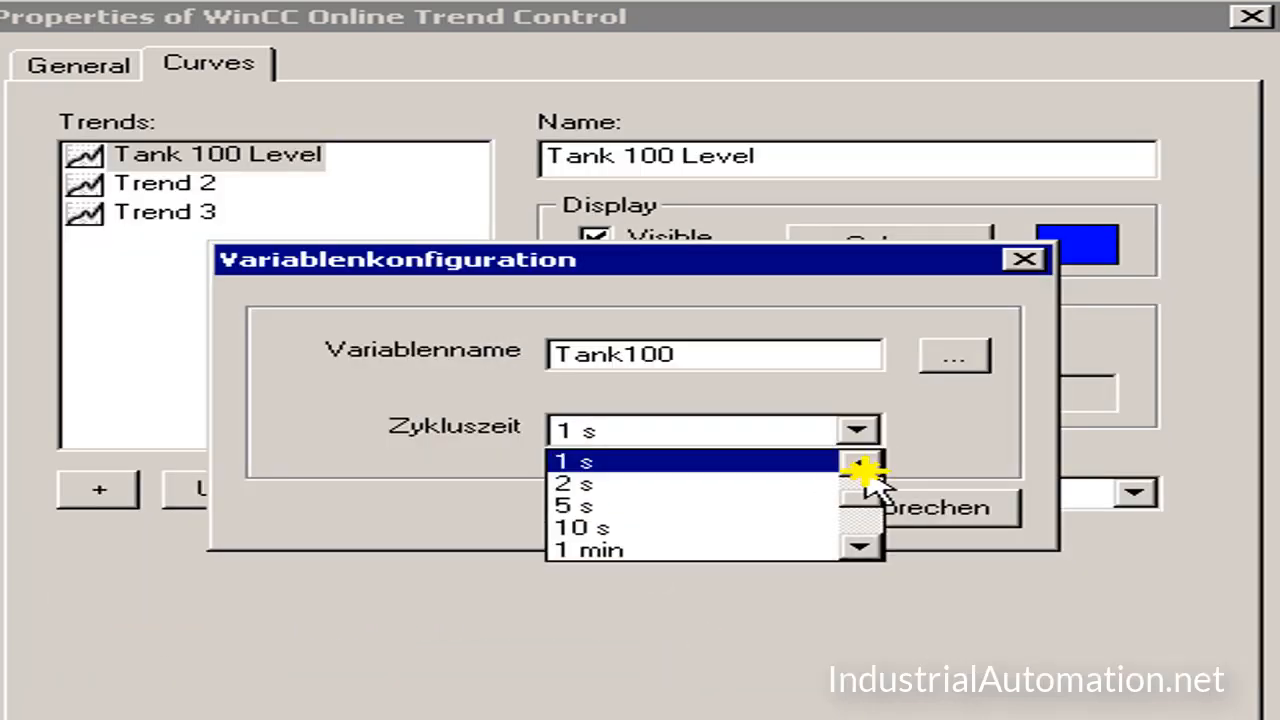
left_click(860, 462)
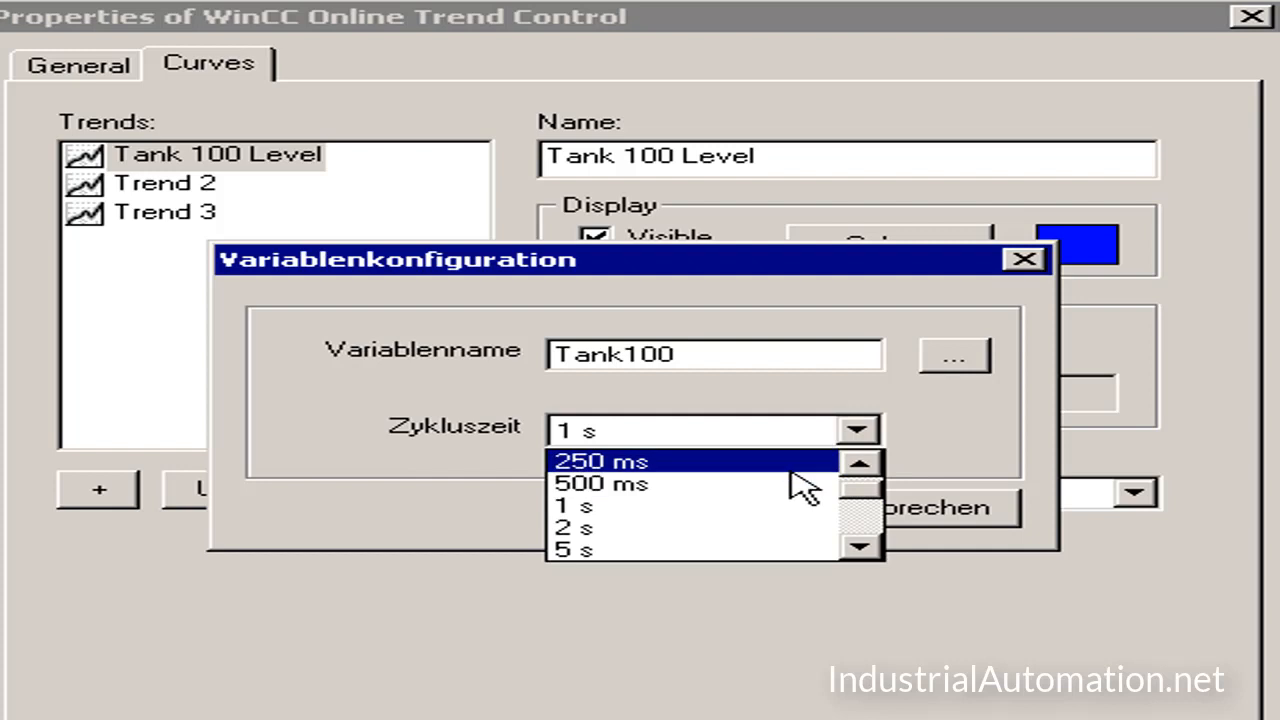
left_click(795, 462)
left_click(640, 525)
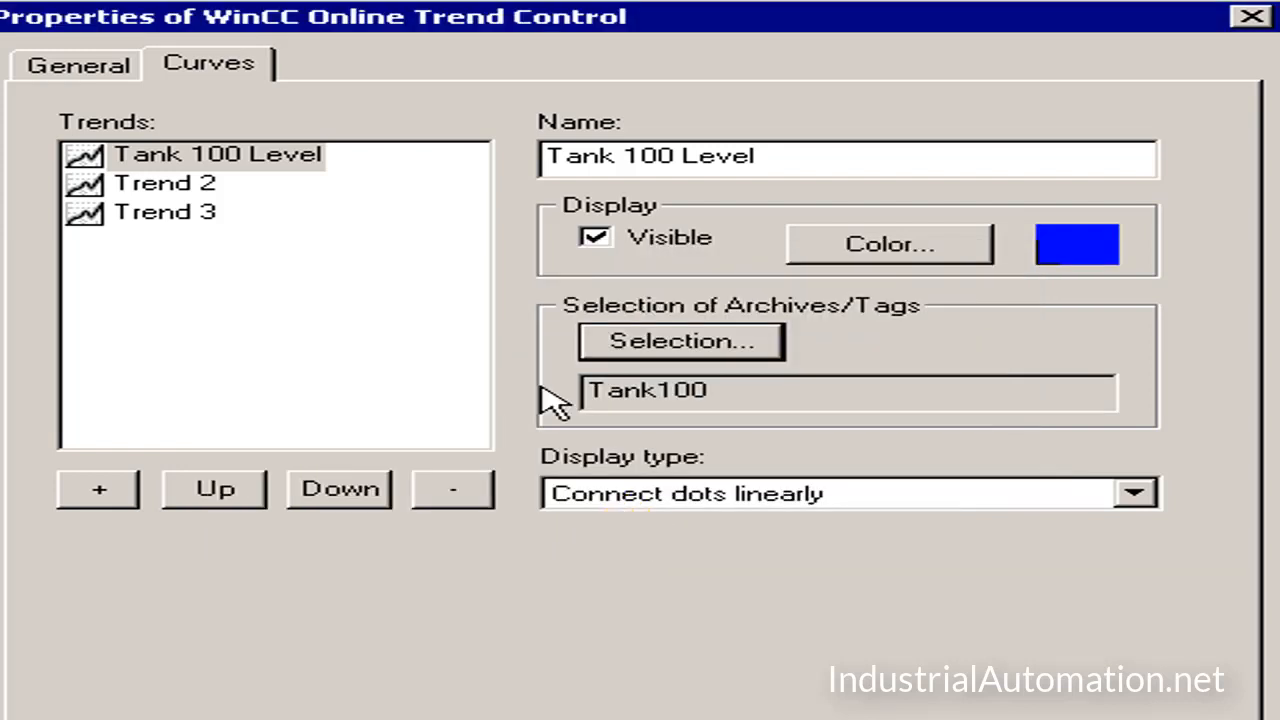
Rename Trend 2 as RAM and Trend 3 as CPU
left_click(140, 185)
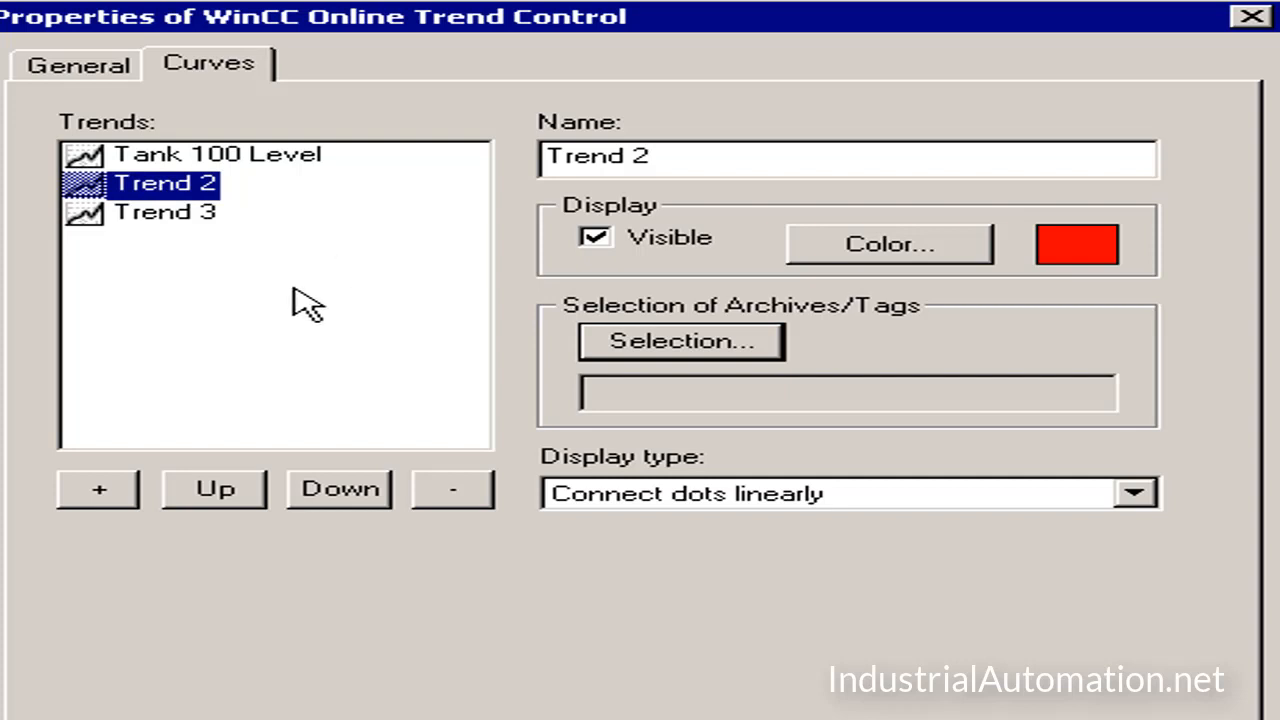
left_click(198, 216)
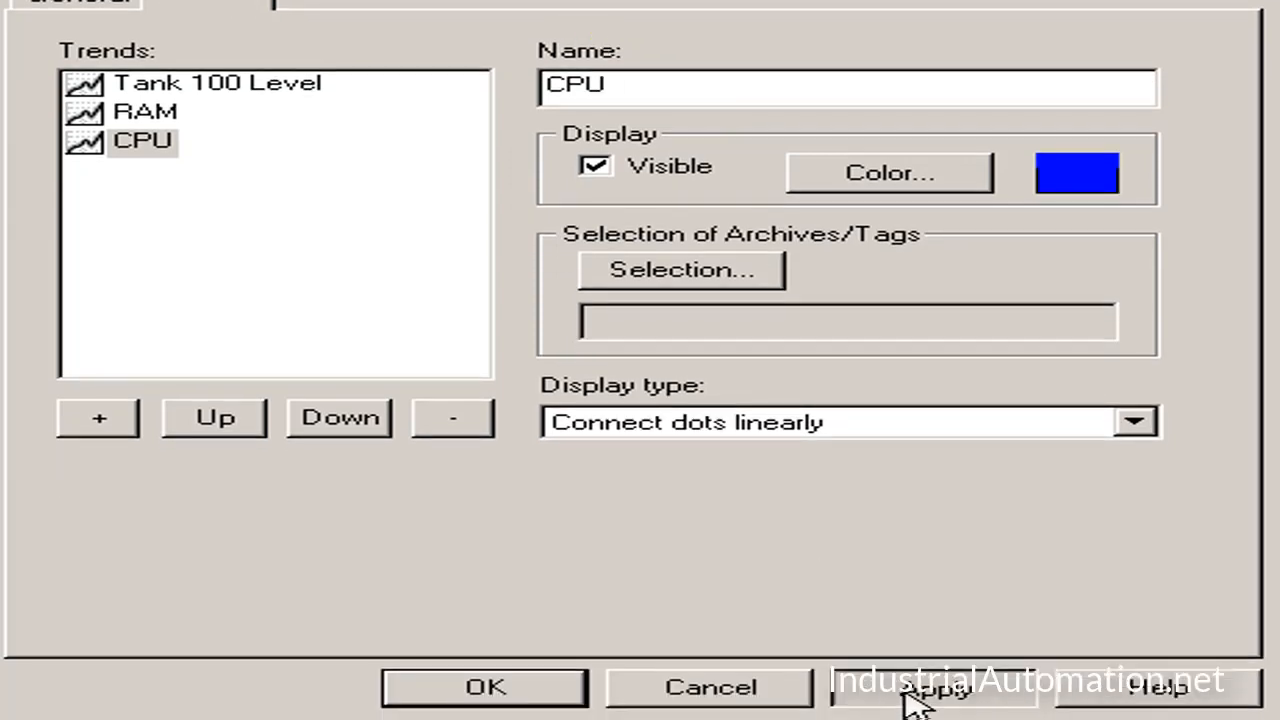
Apply and accept the trend control's curve settings, and close the object palette
left_click(910, 690)
left_click(520, 692)
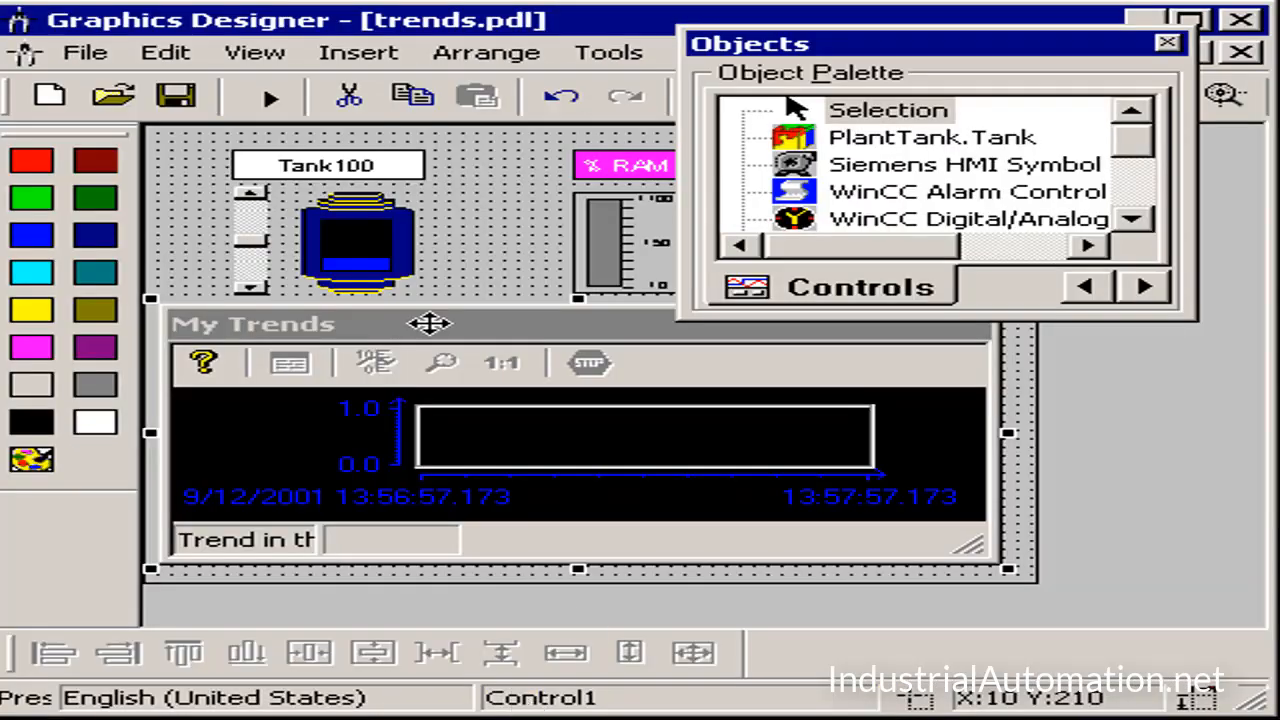
left_click(1167, 43)
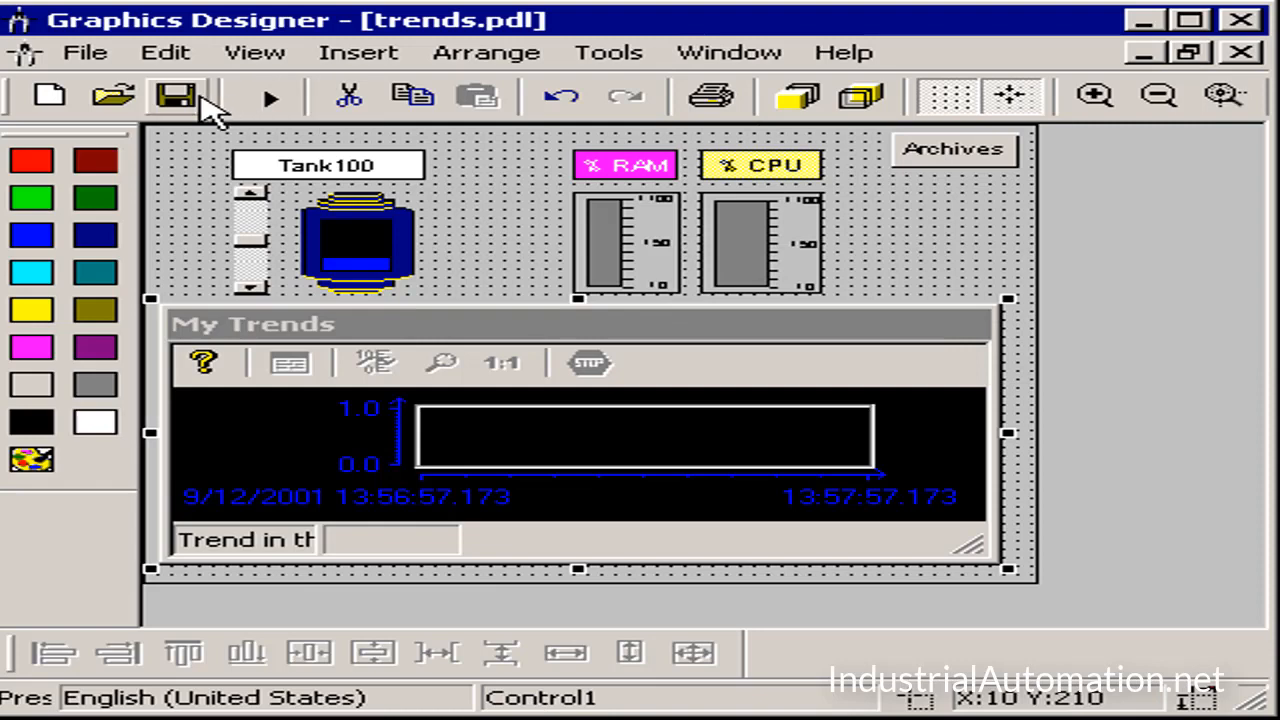
Start the trends picture in Runtime and lower and raise the Tank100 level with its slider
left_click(90, 54)
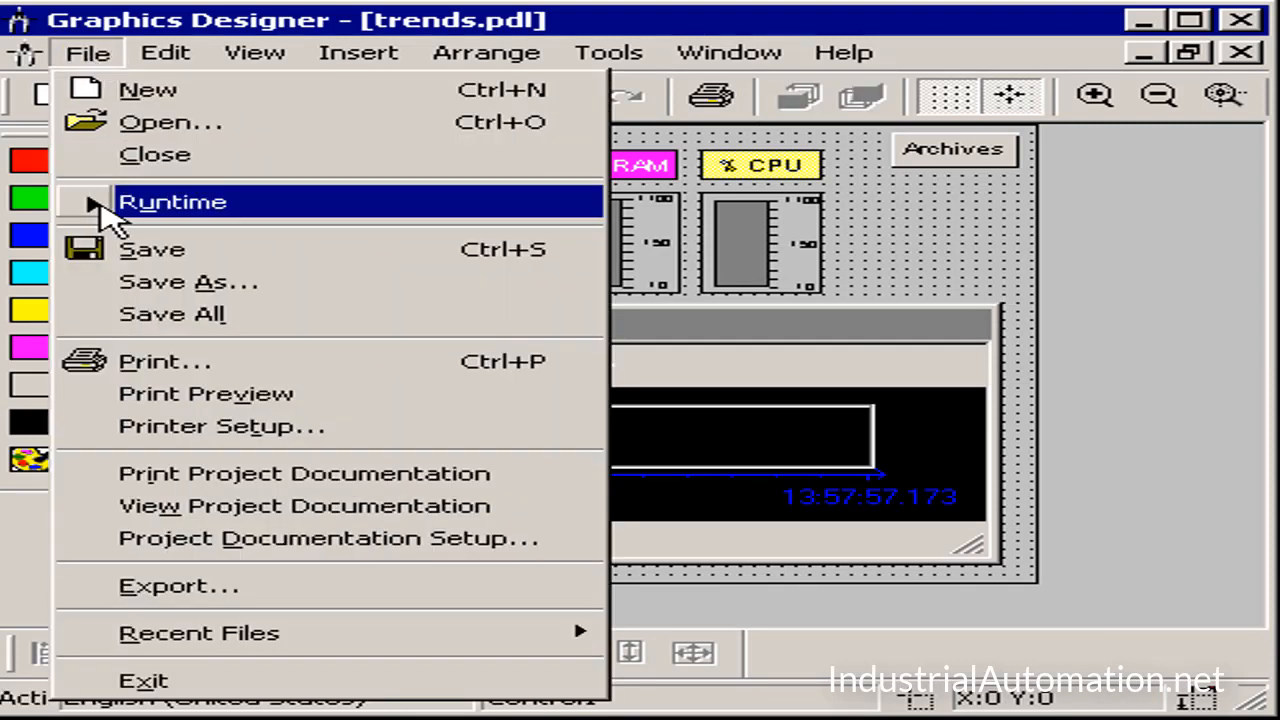
left_click(100, 204)
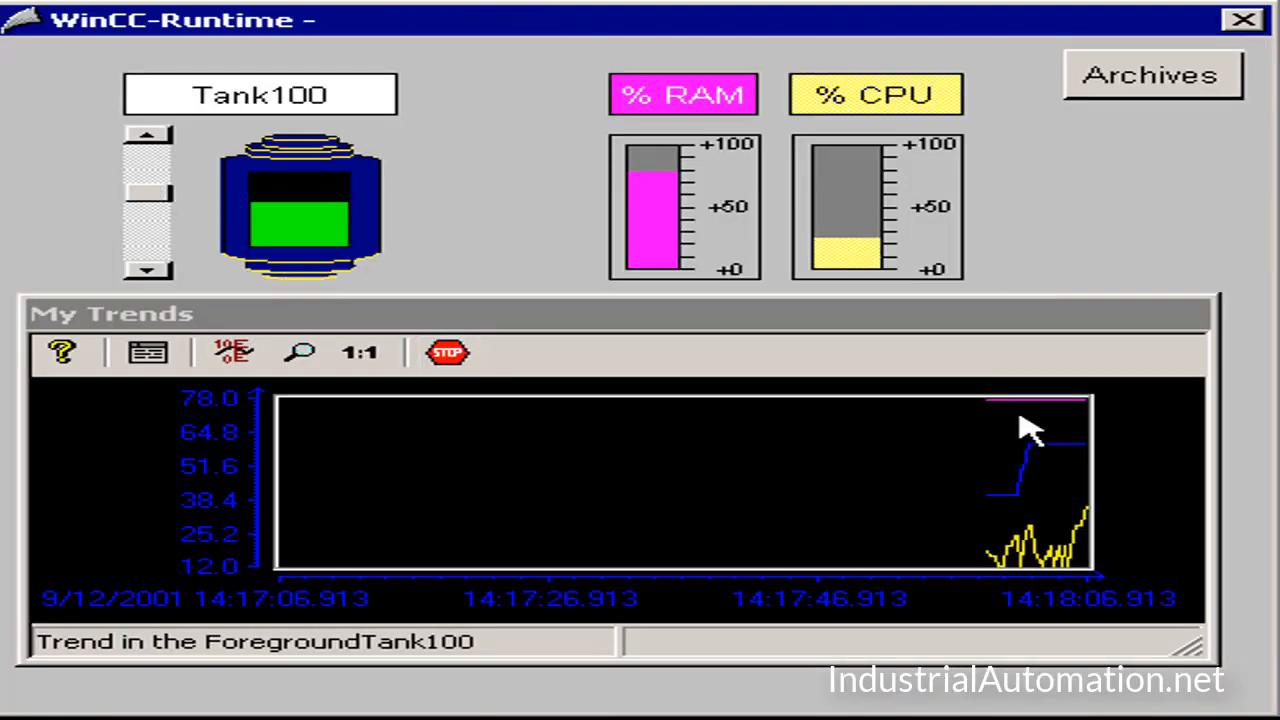
left_click(162, 314)
left_click(152, 238)
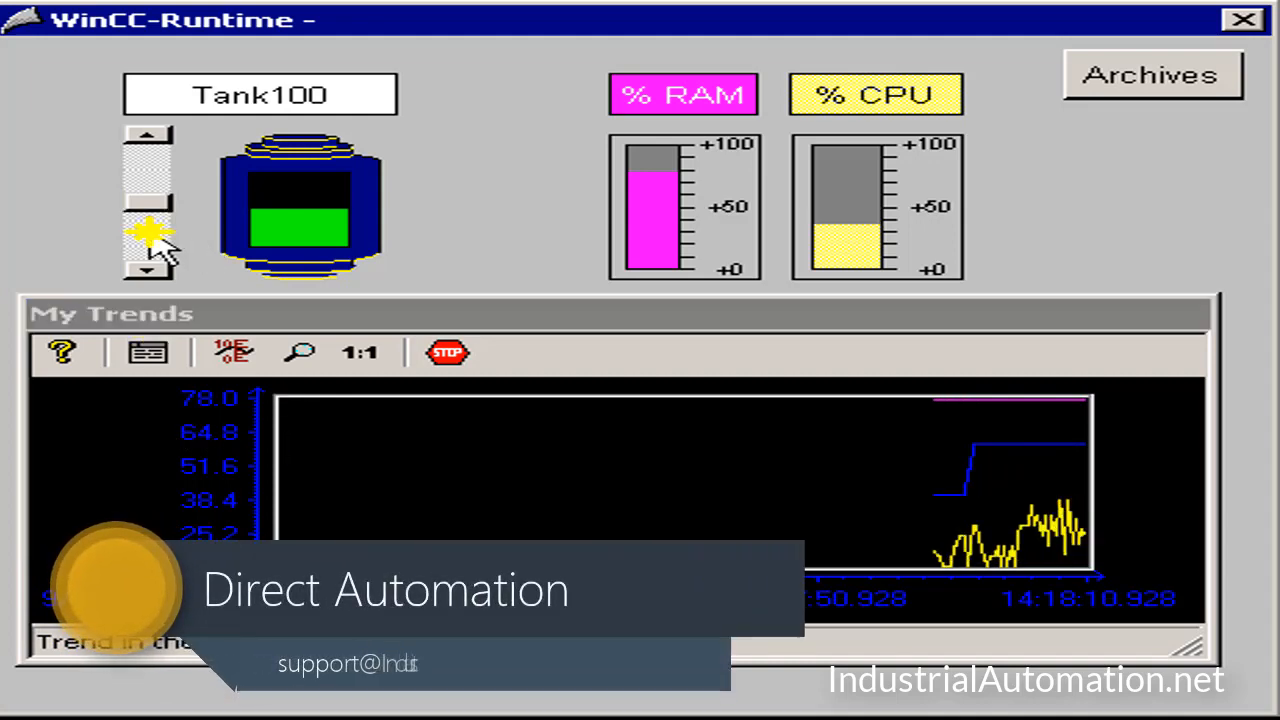
left_click(148, 248)
left_click(148, 249)
left_click(148, 249)
left_click(142, 180)
left_click(142, 177)
left_click(142, 177)
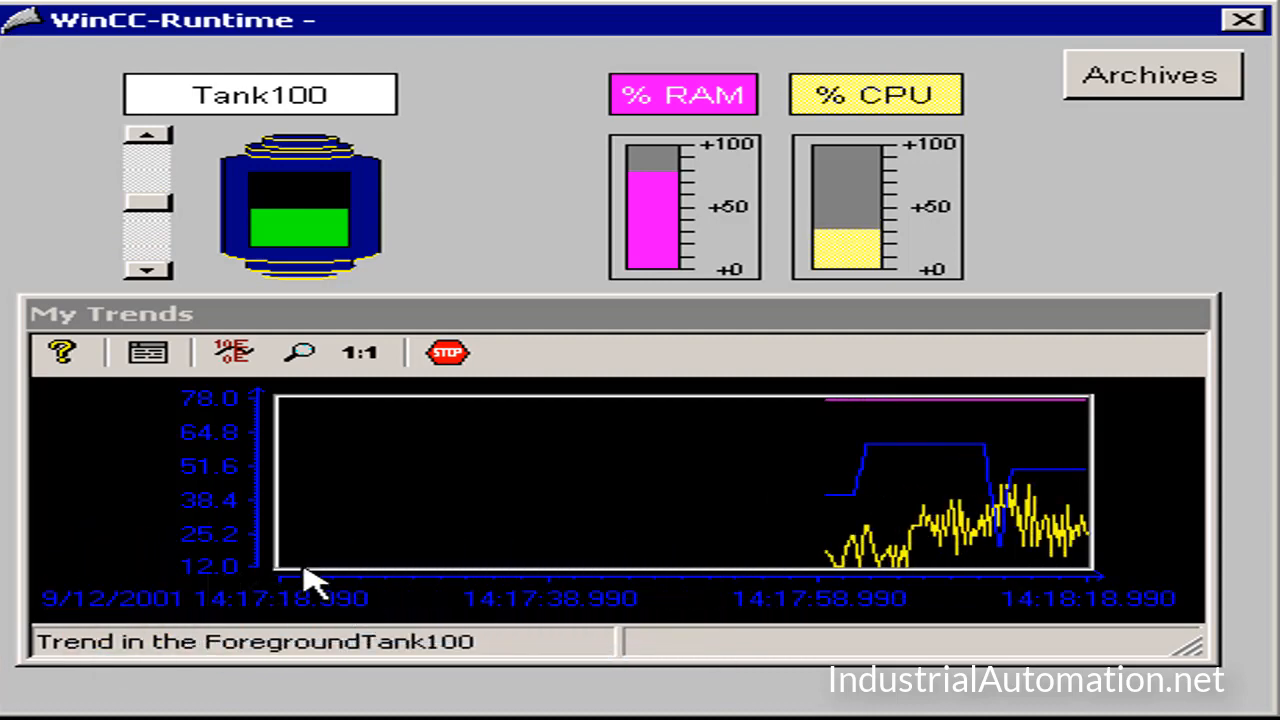
Change the Tank 100 Level trend's curve color to green in the running trend control and accept the change
left_click(148, 360)
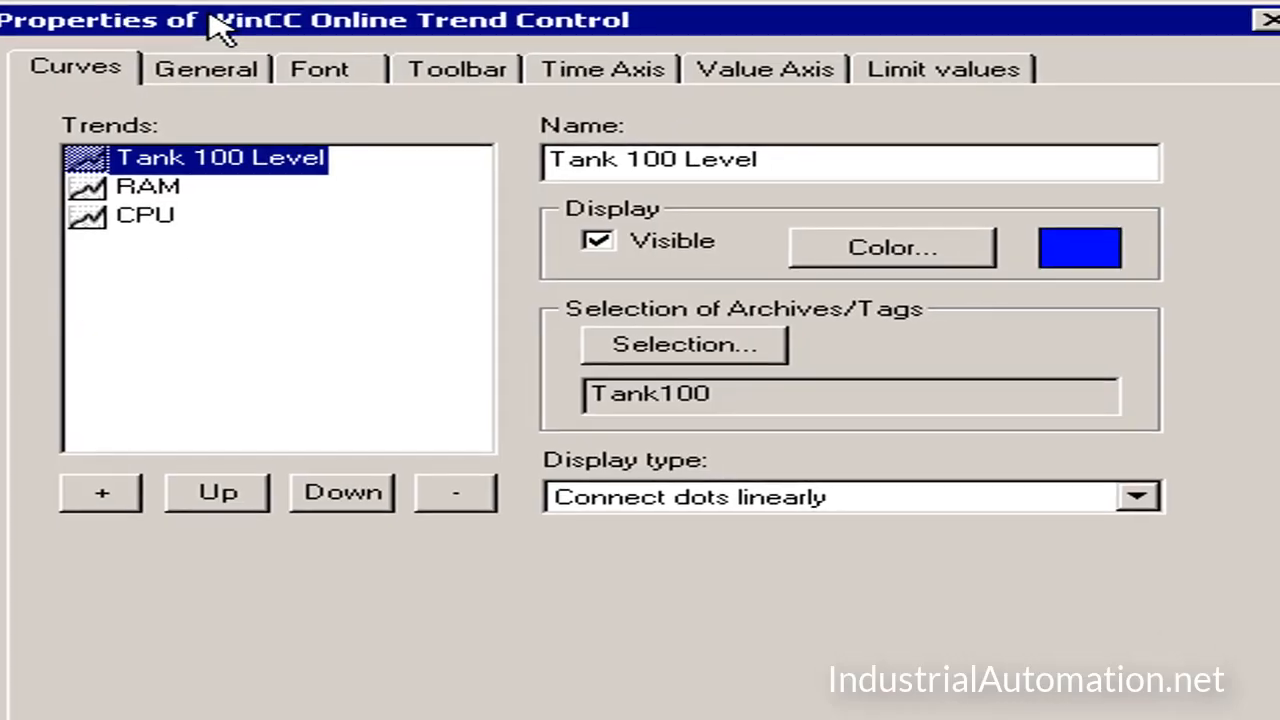
left_click(985, 250)
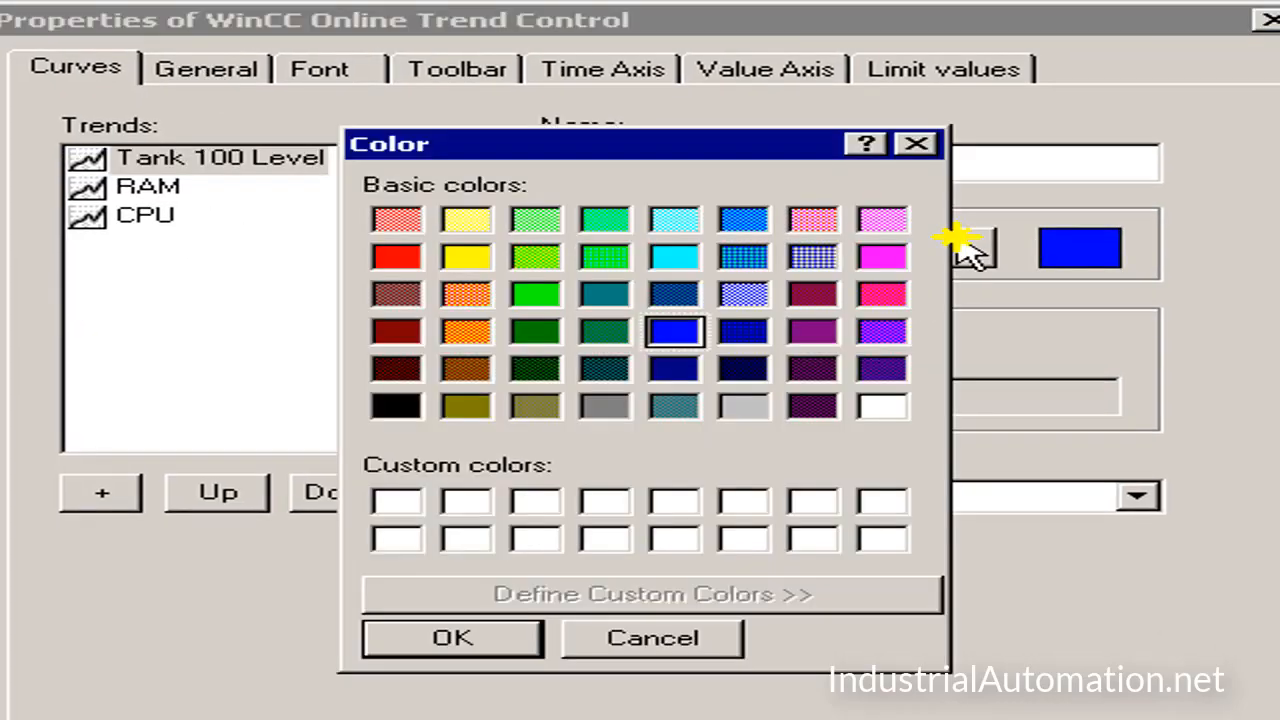
left_click(538, 294)
left_click(466, 642)
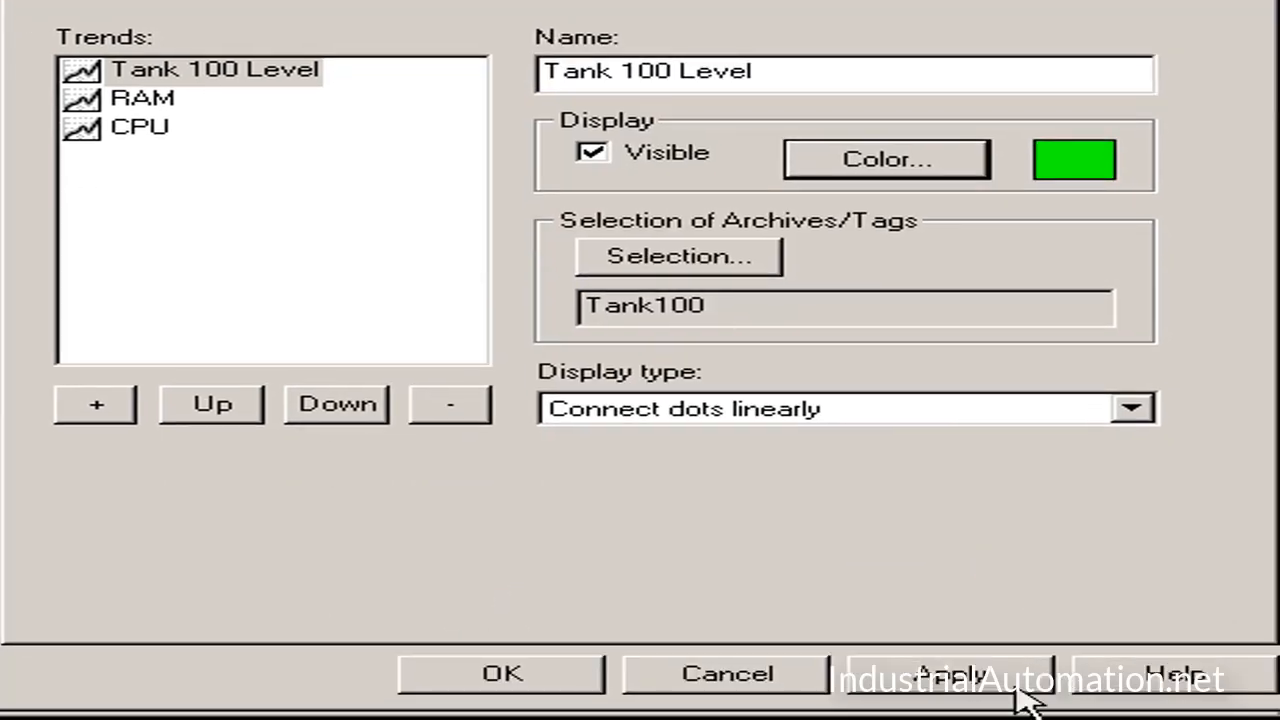
left_click(527, 684)
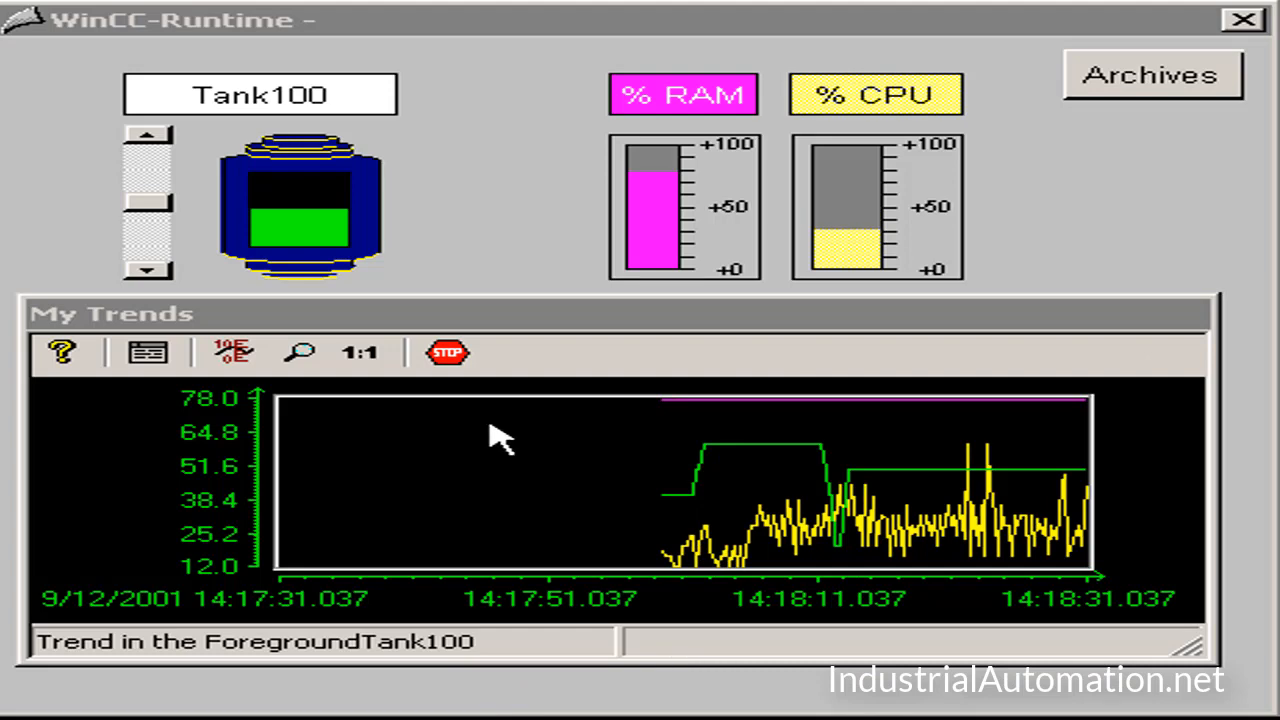
Enable the staggered display of trends in the My Trends control's general properties and accept it
left_click(150, 355)
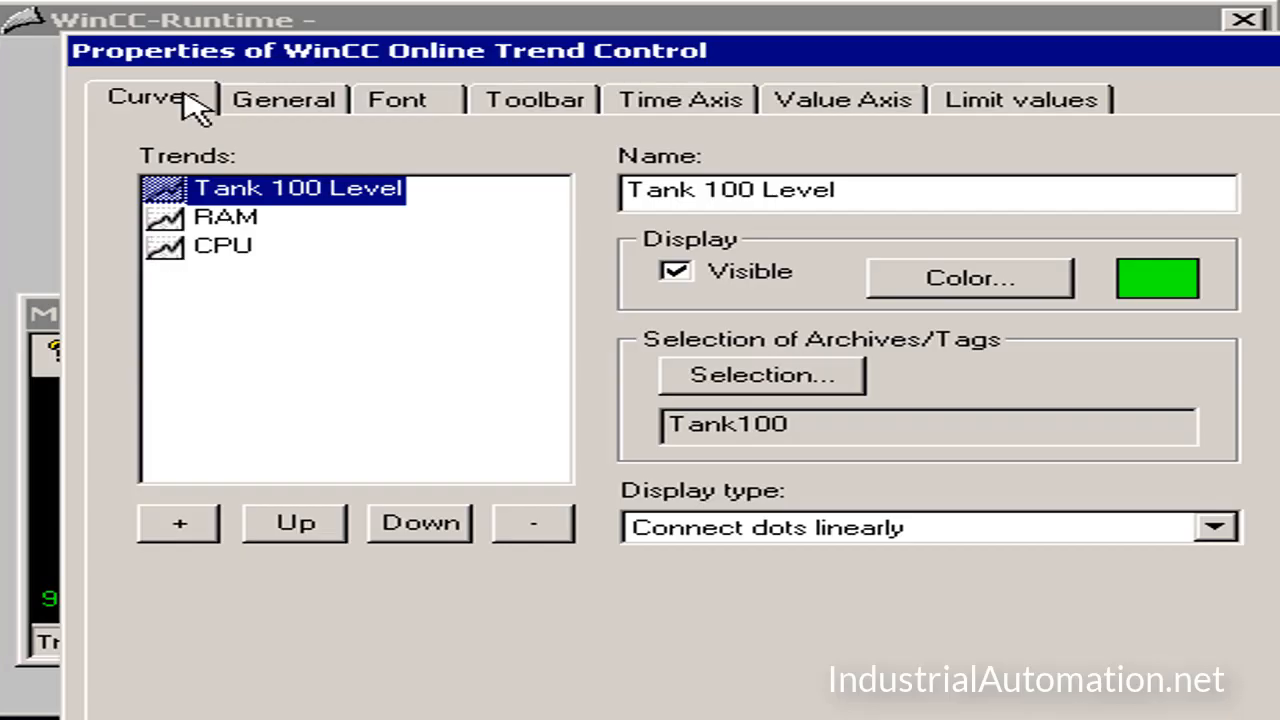
left_click(258, 104)
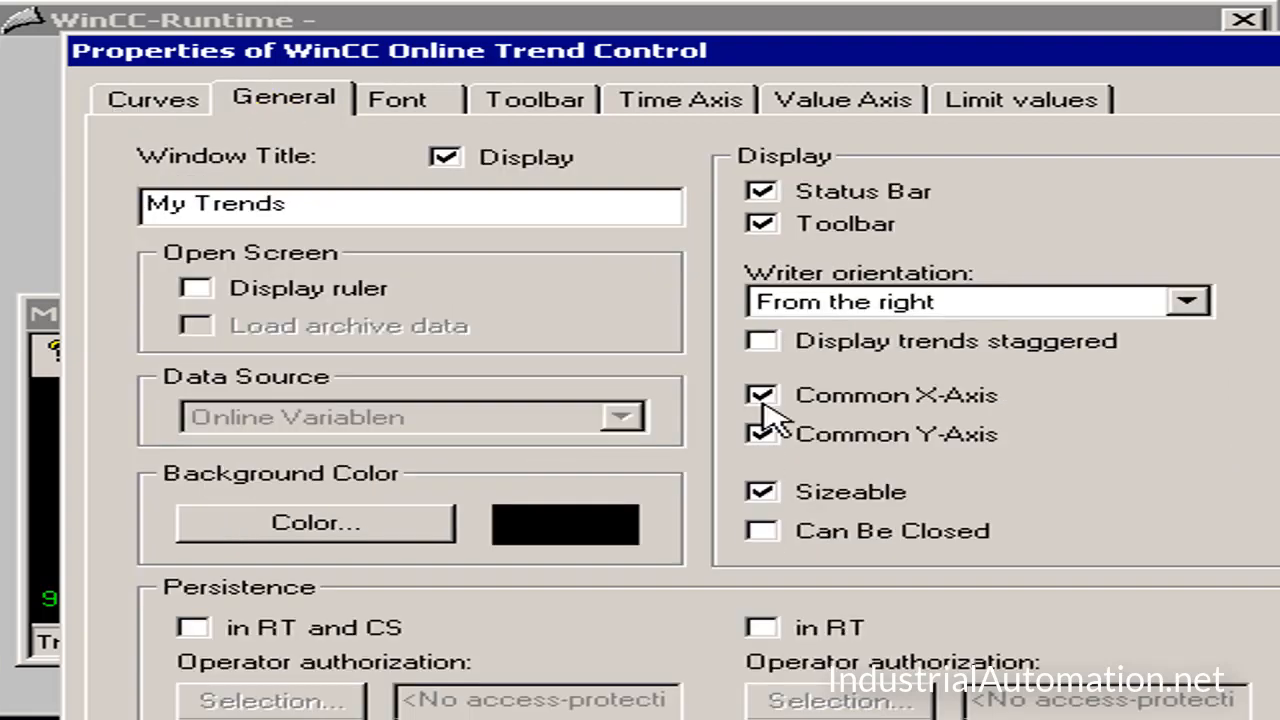
left_click(762, 340)
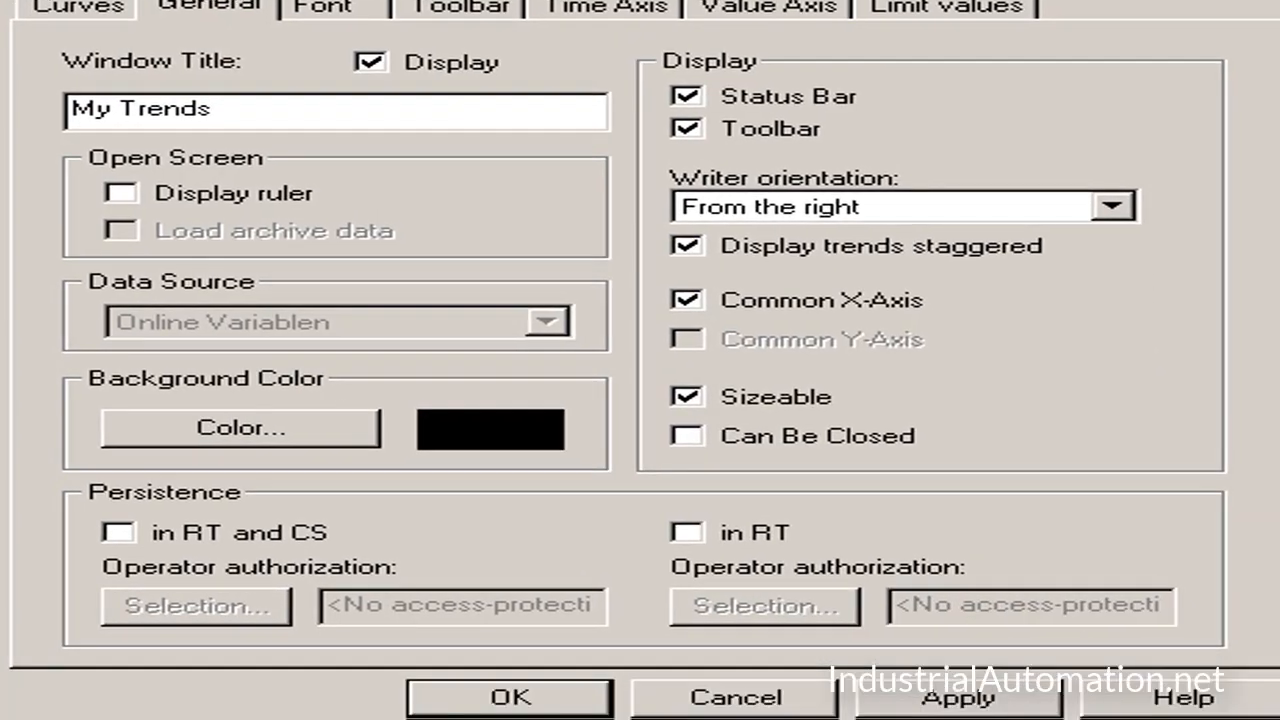
left_click(465, 698)
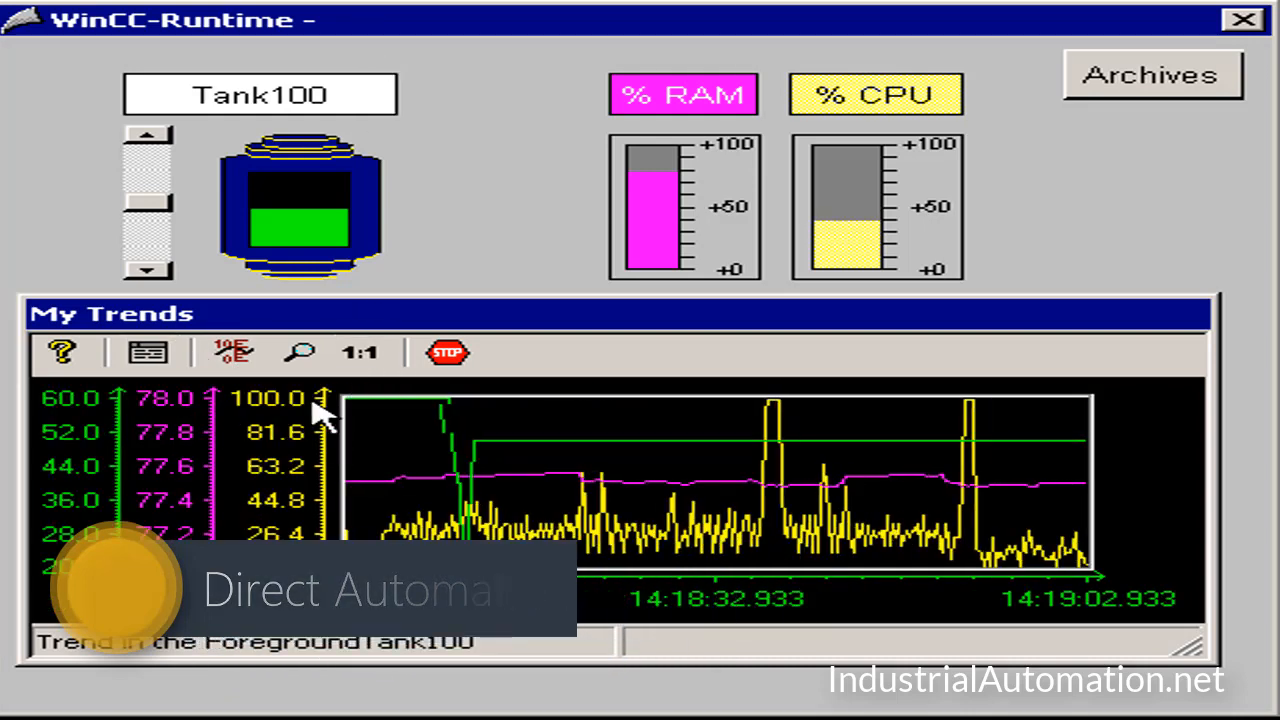
Show the ruler with its value table, place the table above the trend window and shift the ruler to a later time
left_click(230, 360)
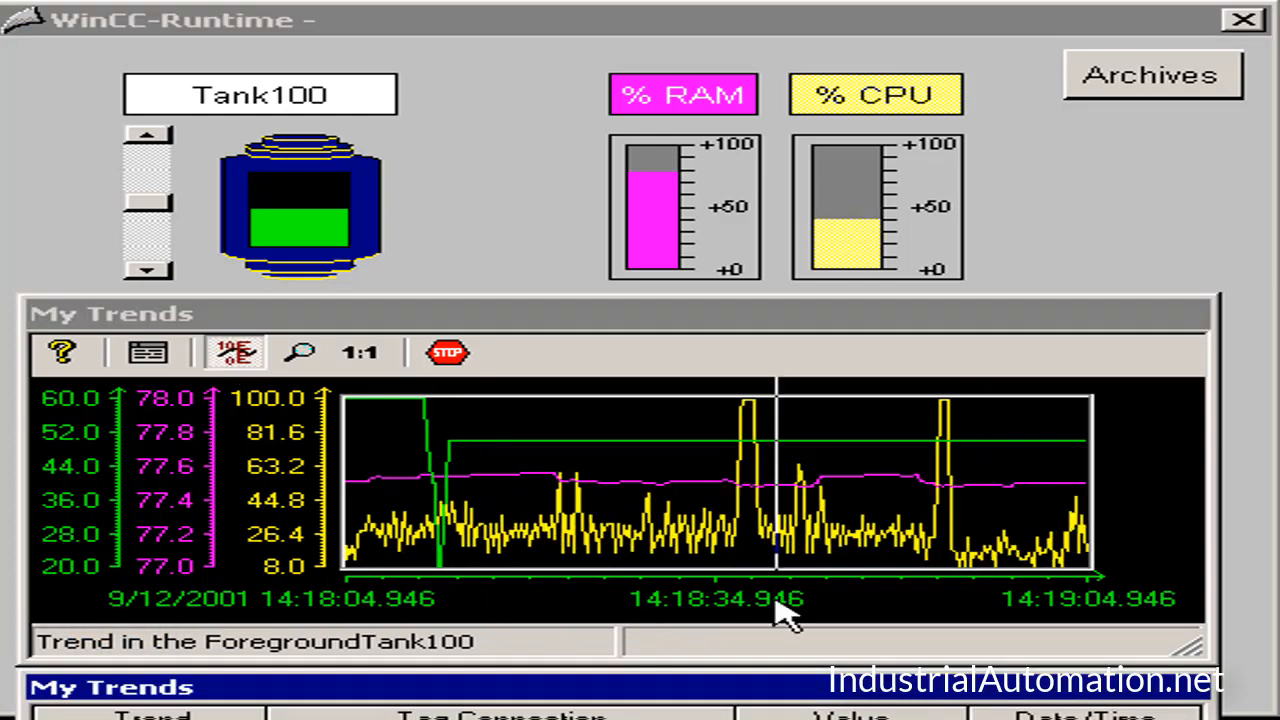
left_click_drag(785, 692, 774, 167)
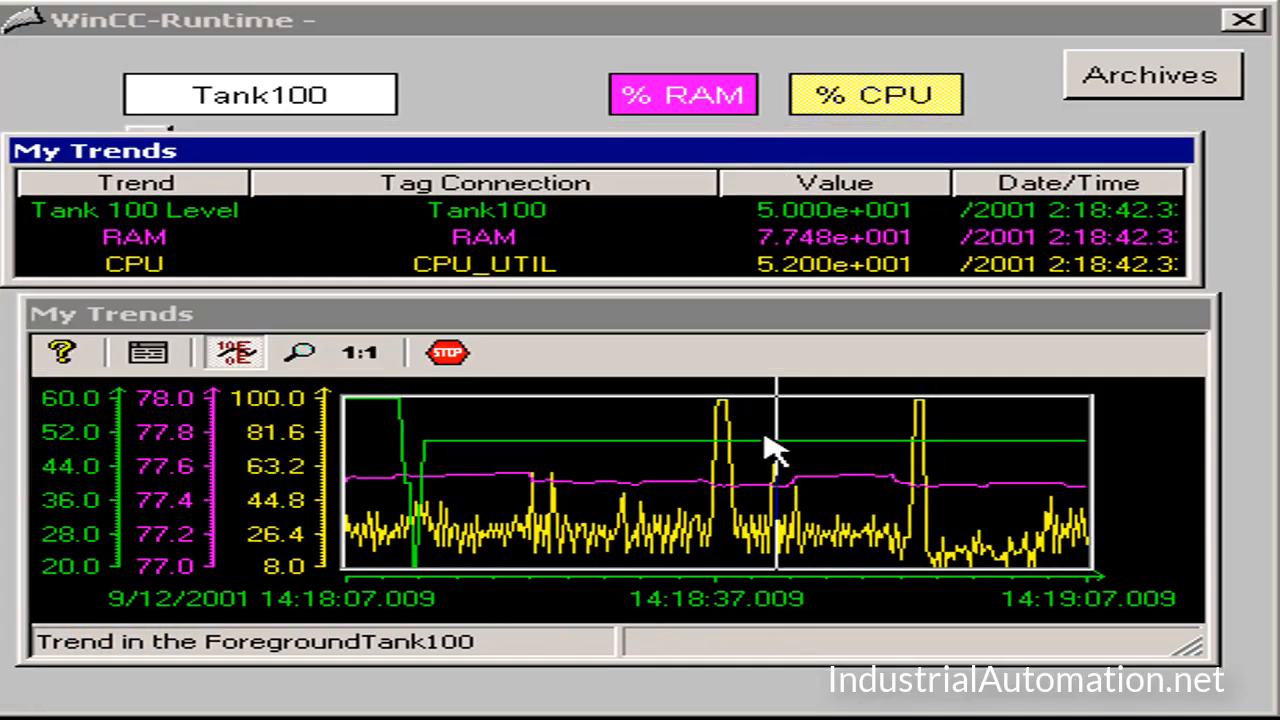
left_click_drag(777, 508, 903, 489)
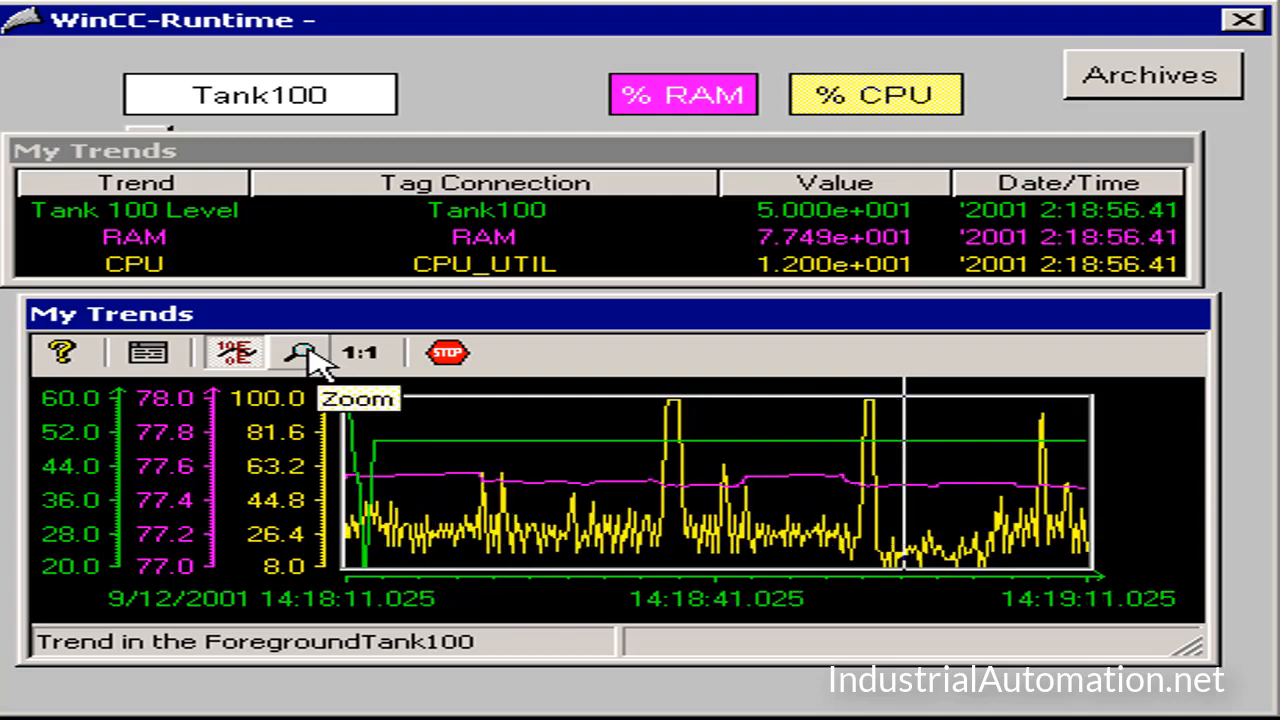
Zoom in on the trend area around the second tall CPU spike and move the ruler to that spike's falling edge
left_click(310, 358)
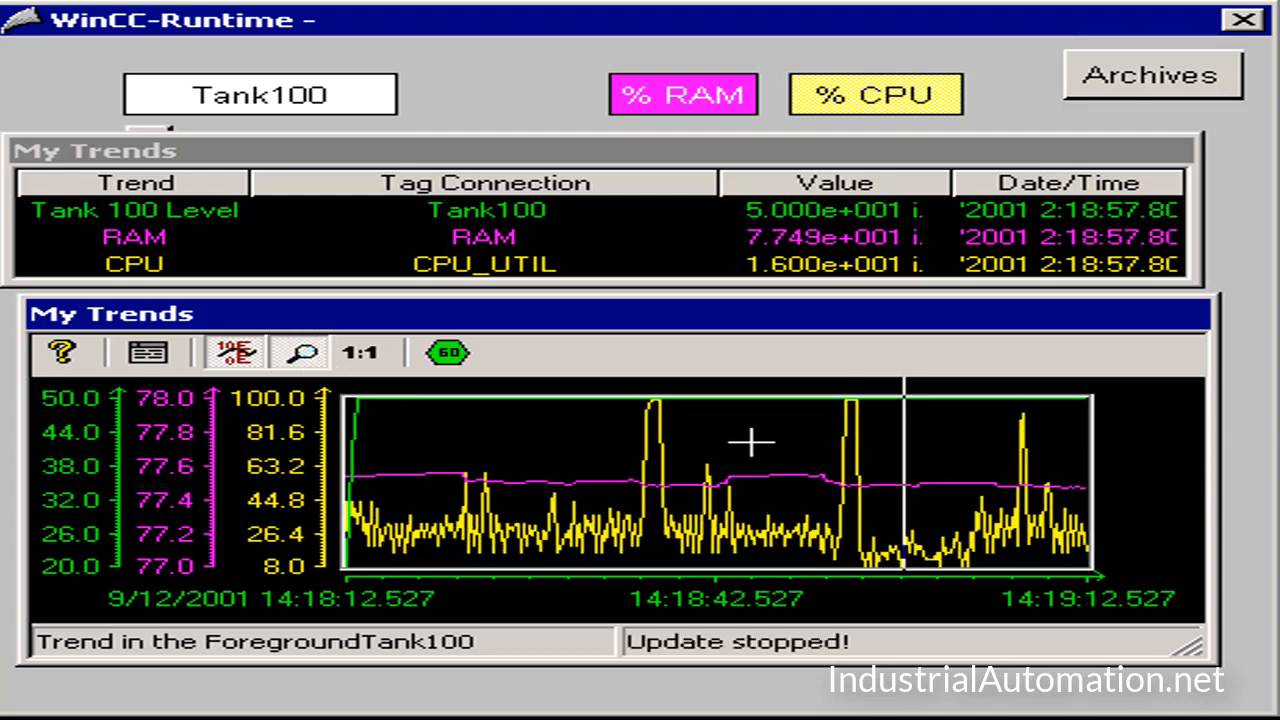
left_click_drag(803, 449, 980, 556)
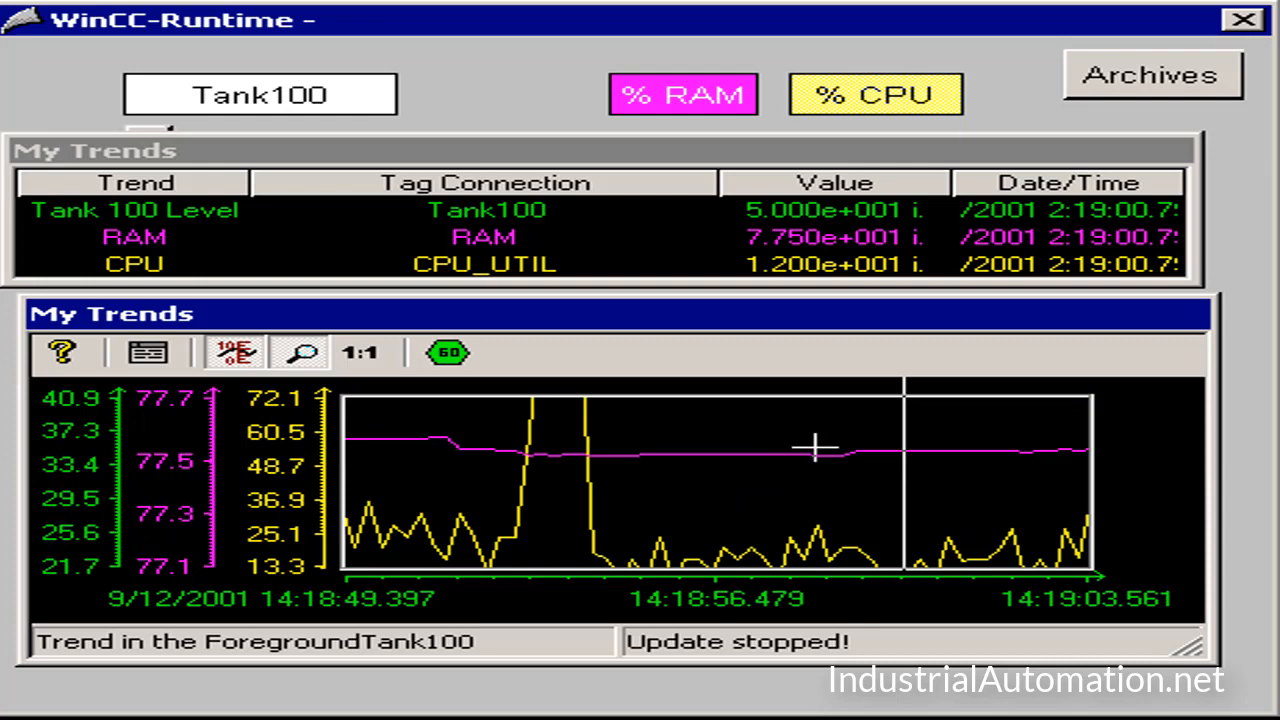
left_click_drag(902, 473, 590, 478)
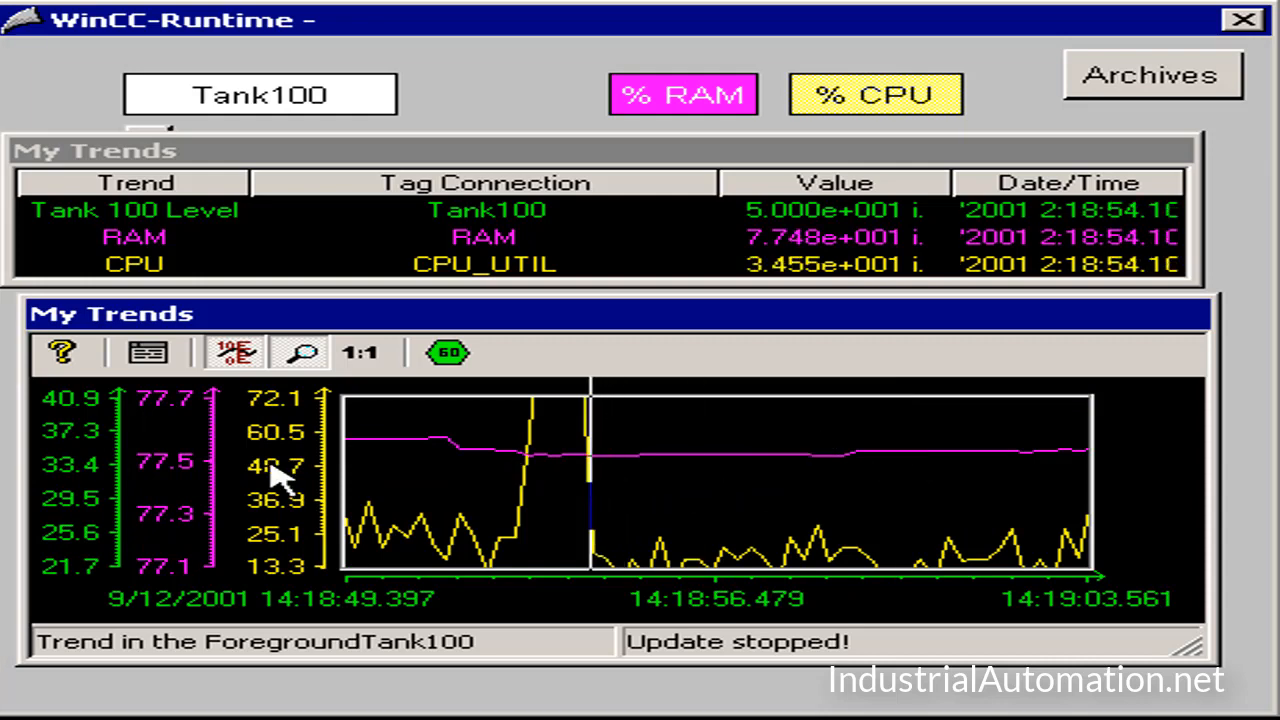
Restore the trend window's original 1:1 view and hide the ruler with its value table
left_click(362, 352)
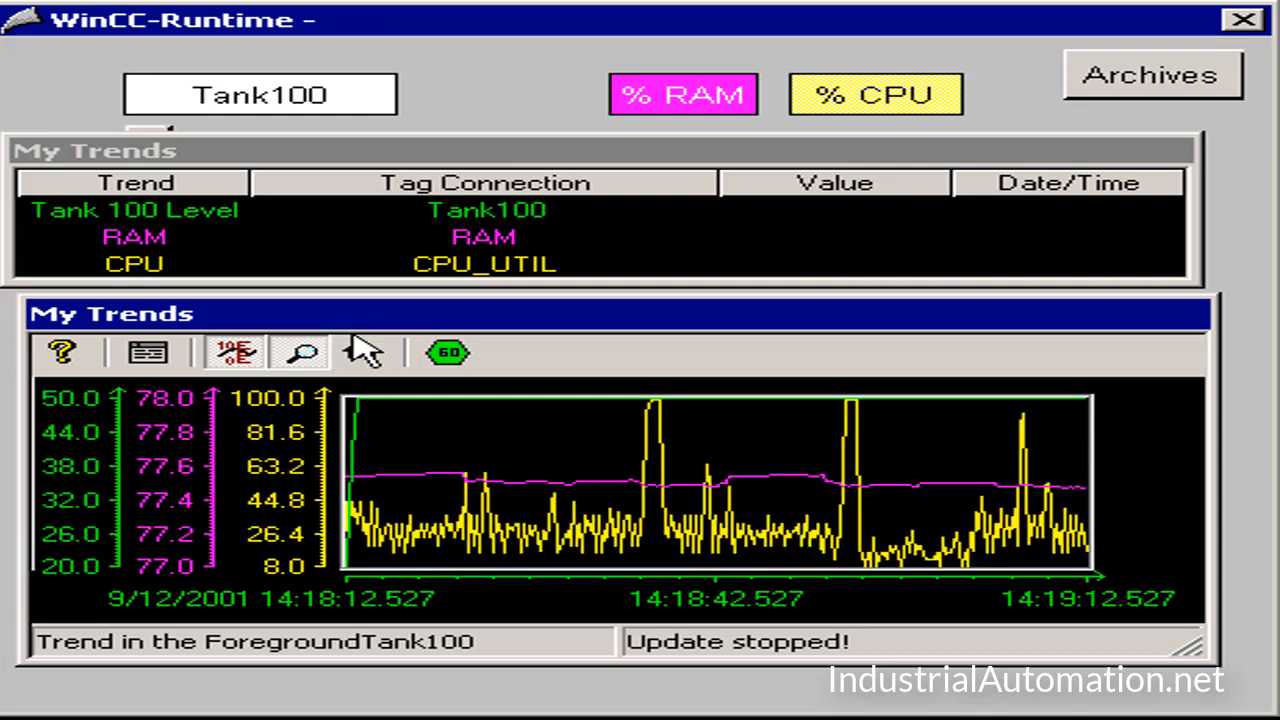
left_click(236, 355)
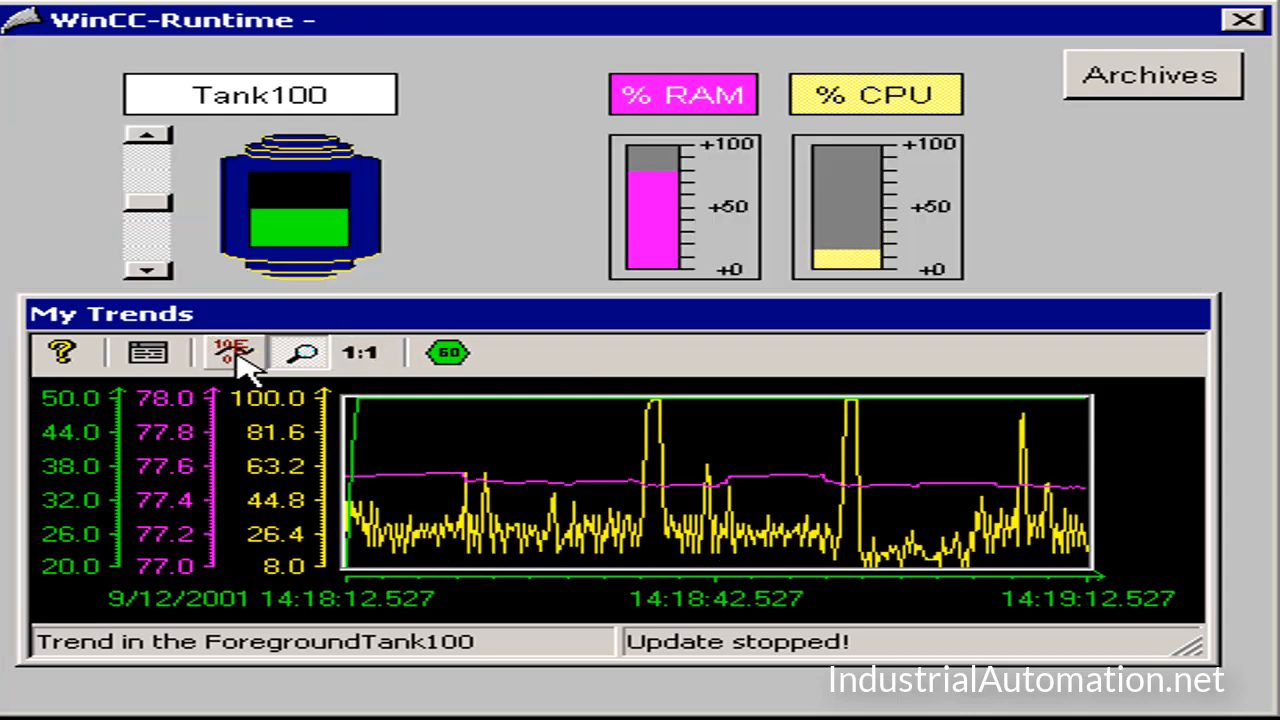